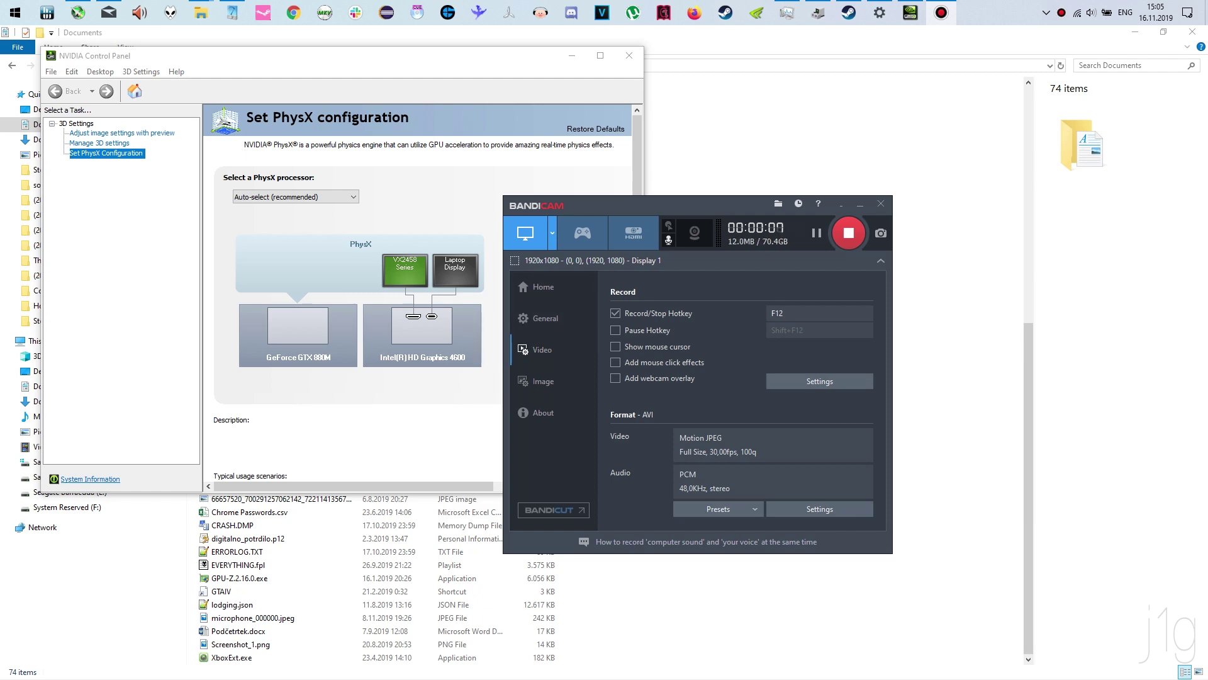
# - Maximize the NVIDIA Control Panel and open its System Information to view the installed driver details
pyautogui.click(600, 55)
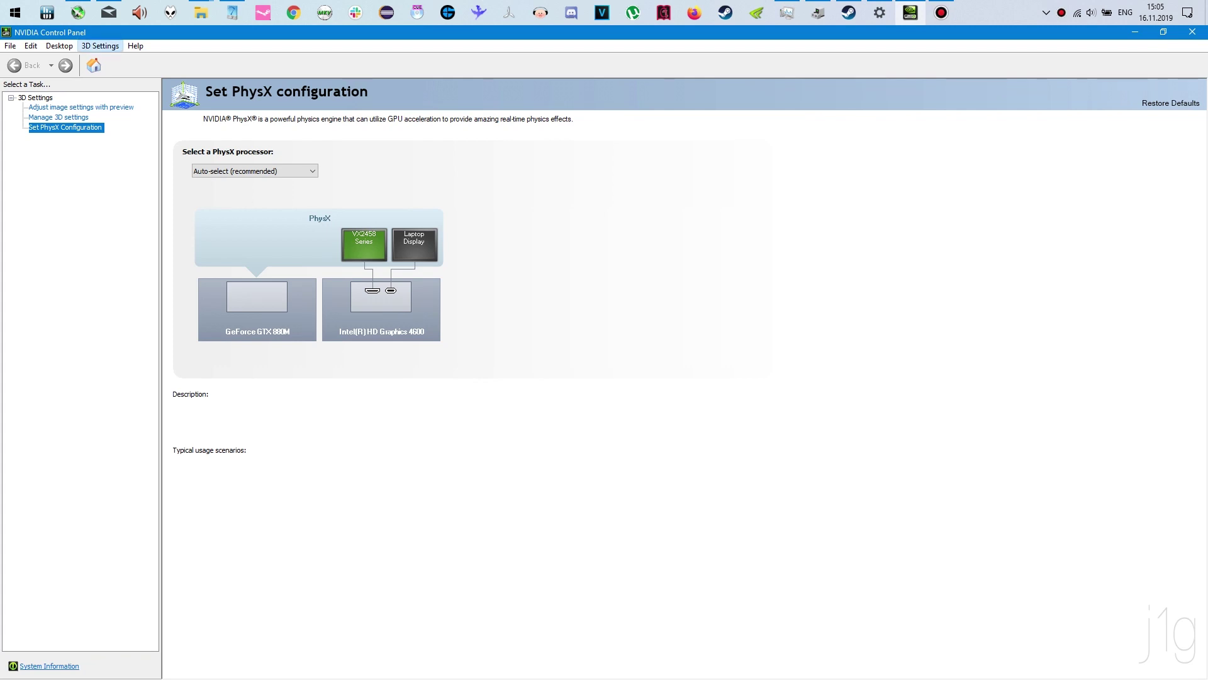
pyautogui.click(100, 45)
pyautogui.click(146, 59)
pyautogui.click(100, 46)
pyautogui.moveTo(135, 46)
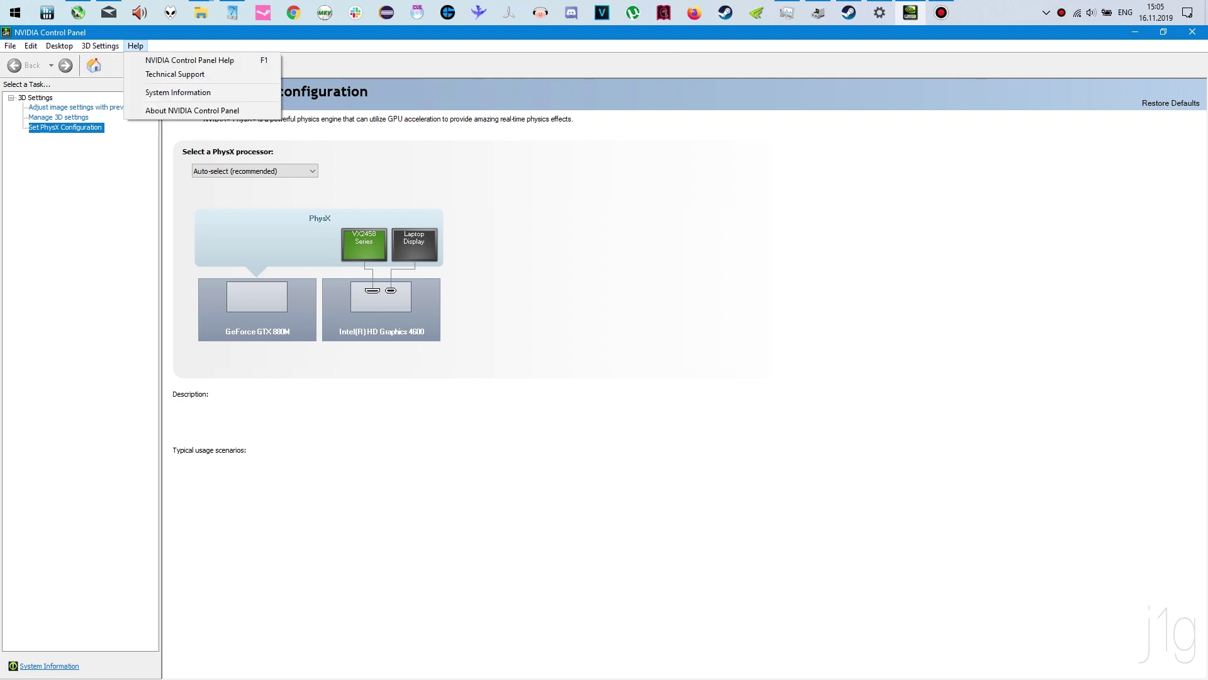
pyautogui.click(166, 93)
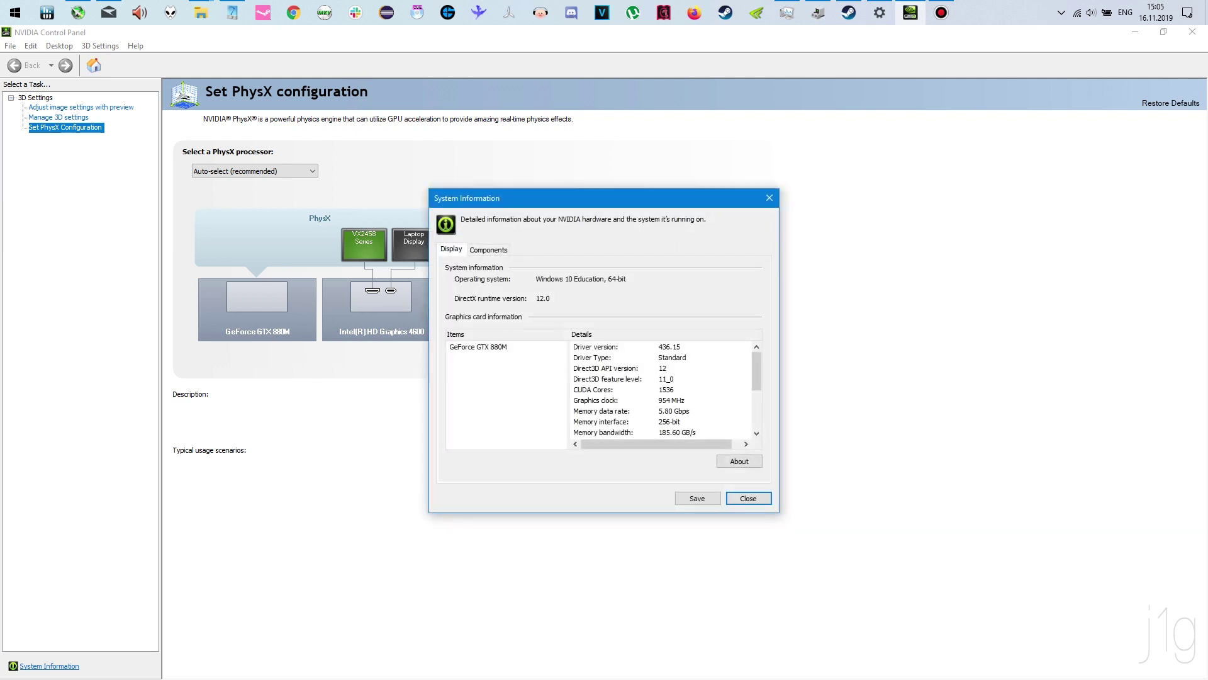
# - Switch to Chrome and search Google for "gtx 880m drivers download"
pyautogui.click(293, 12)
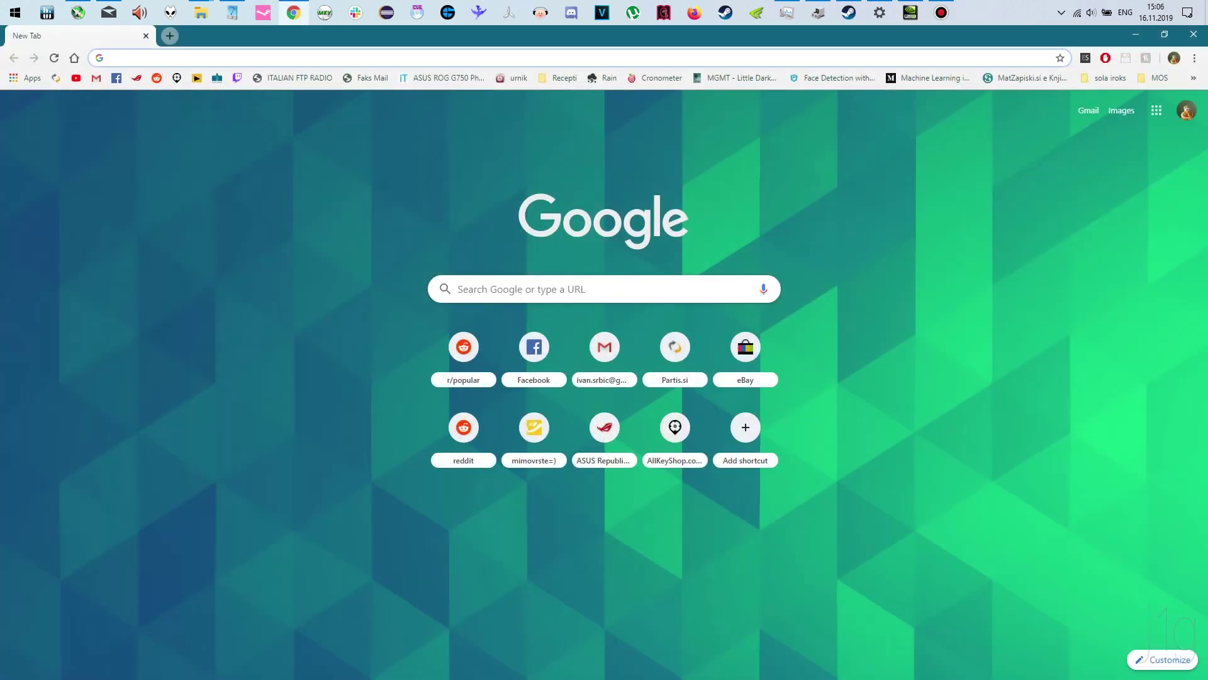
pyautogui.write('gtx 880m drivers download')
pyautogui.press('Return')
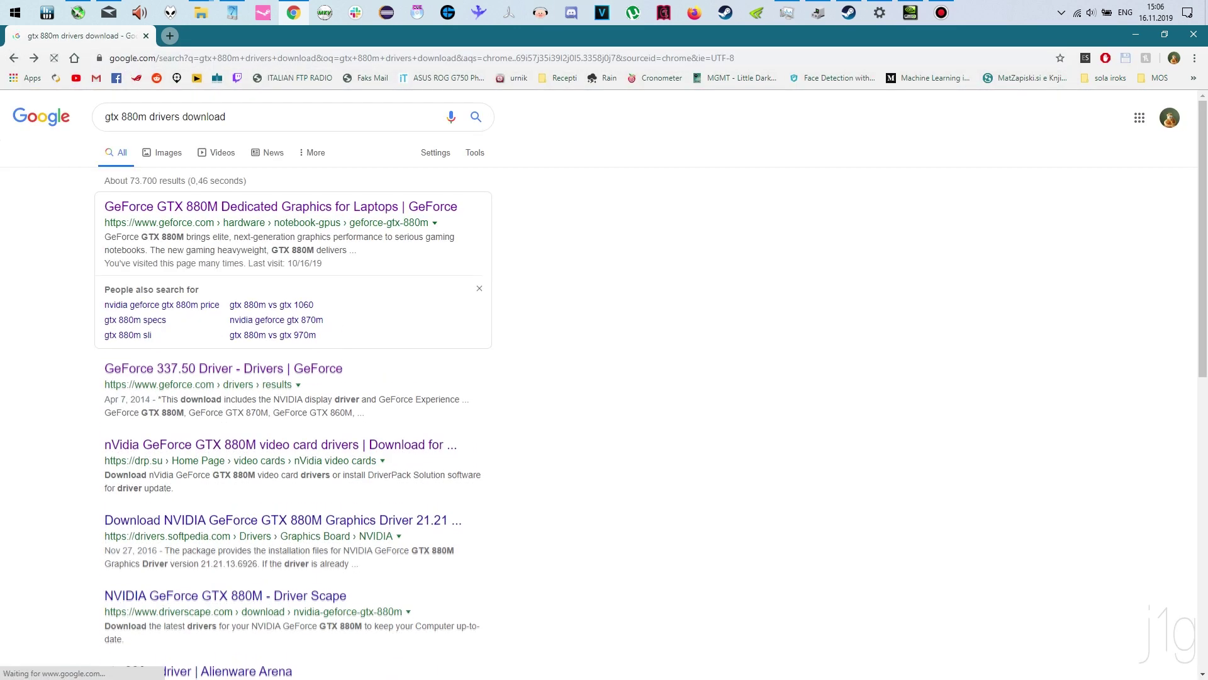
# - Change the search to "nvidia drivers download" and open NVIDIA's official Download Drivers page from the results
pyautogui.moveTo(148, 116); pyautogui.dragTo(101, 116)
pyautogui.press('BackSpace')
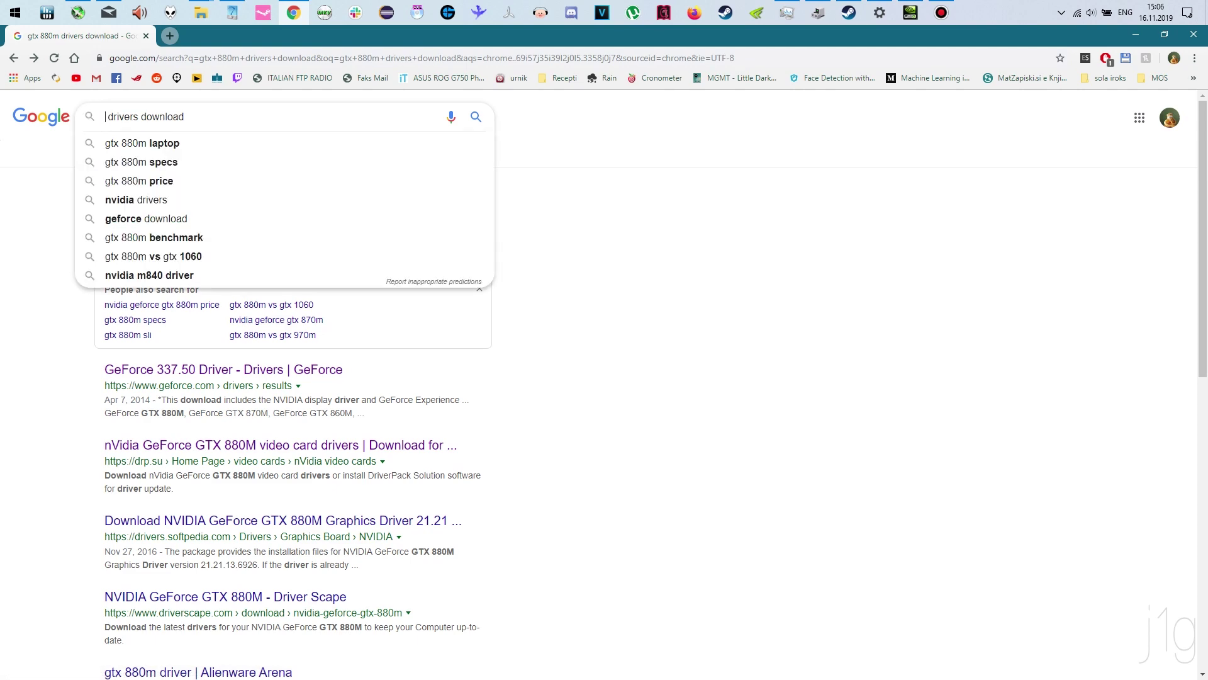
pyautogui.write('nvidia')
pyautogui.press('Return')
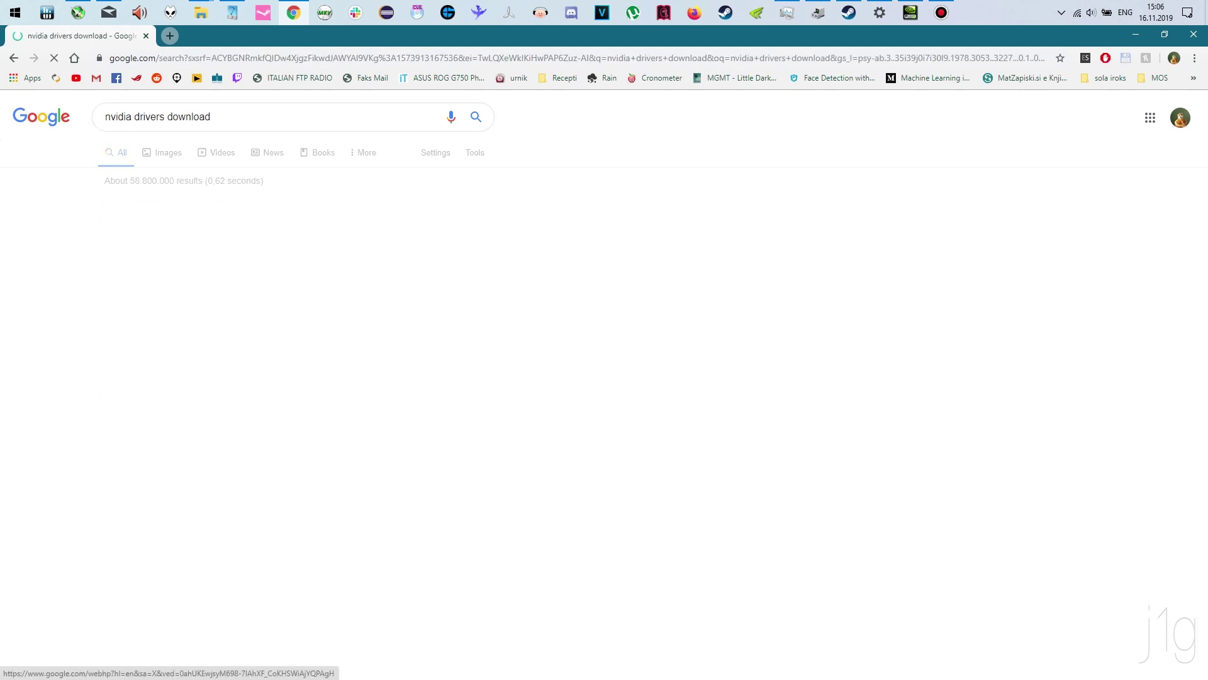
pyautogui.click(208, 308)
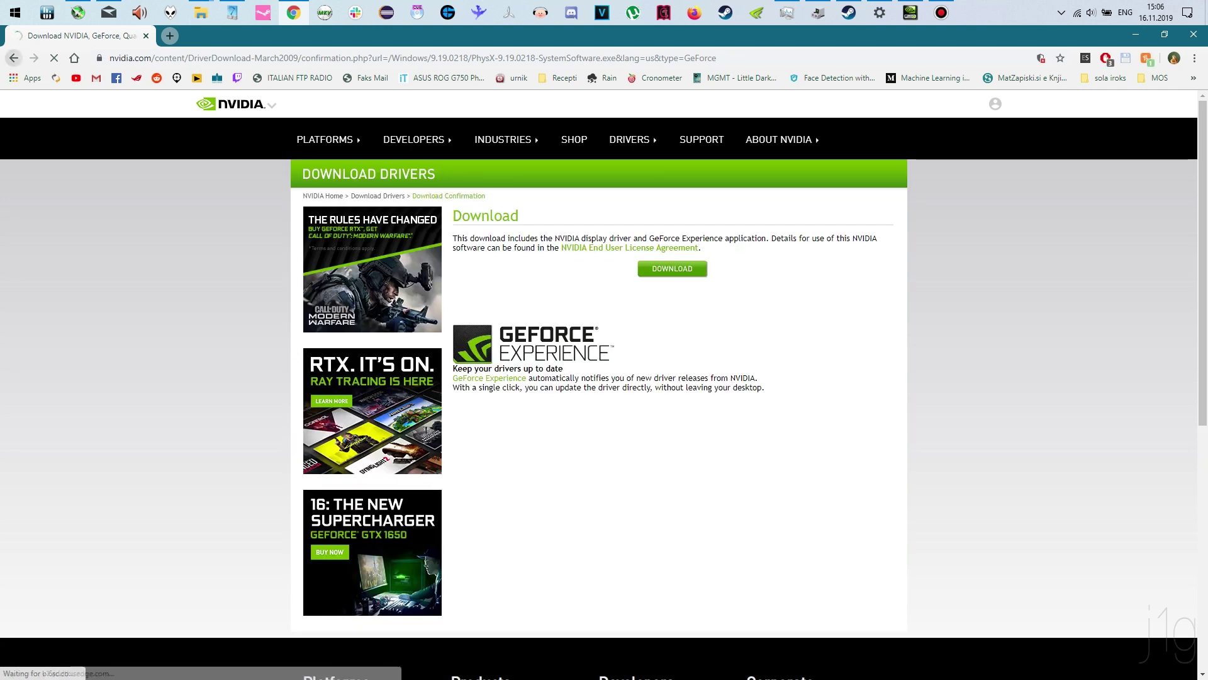
pyautogui.hotkey('alt', 'Left')
pyautogui.click(182, 202)
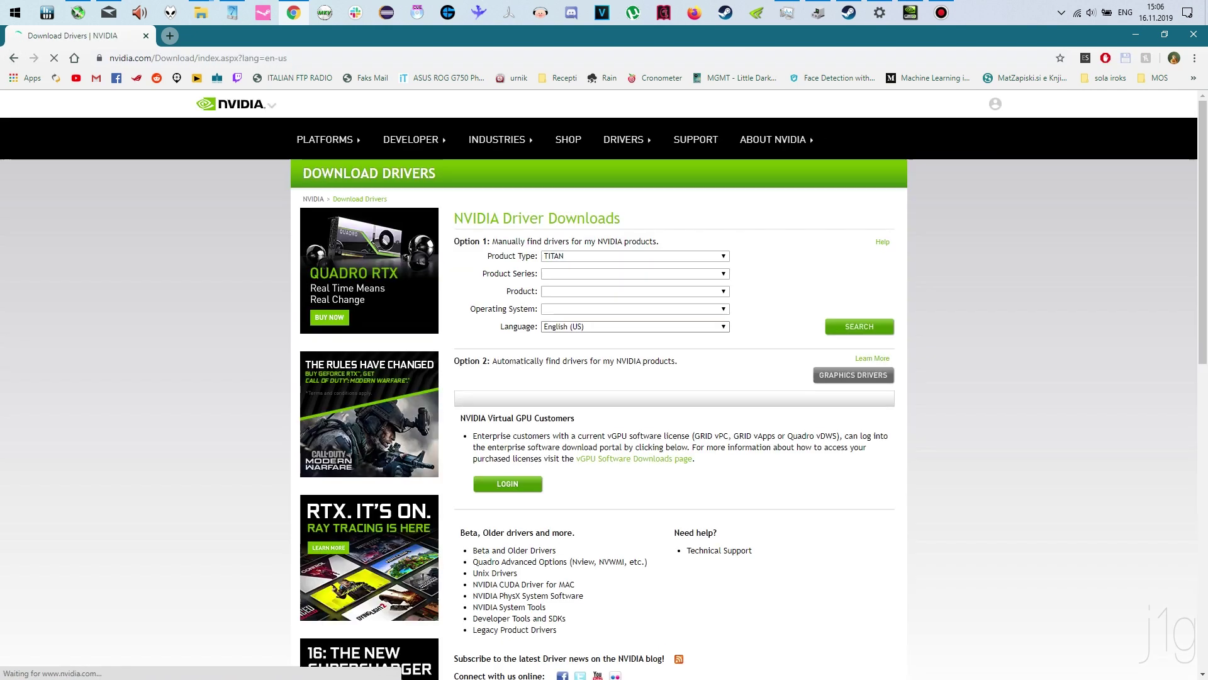
# - Look up the driver for product type GeForce and product series GeForce 800M Series (Notebooks)
pyautogui.click(635, 256)
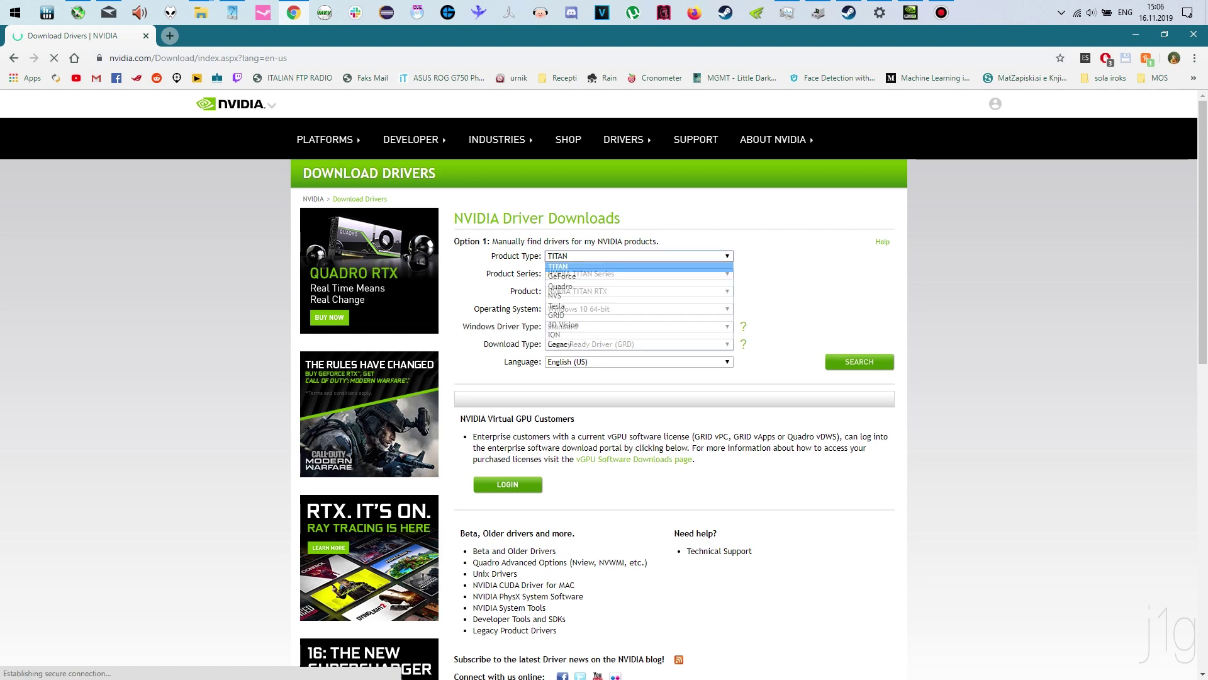
pyautogui.click(635, 276)
pyautogui.click(635, 274)
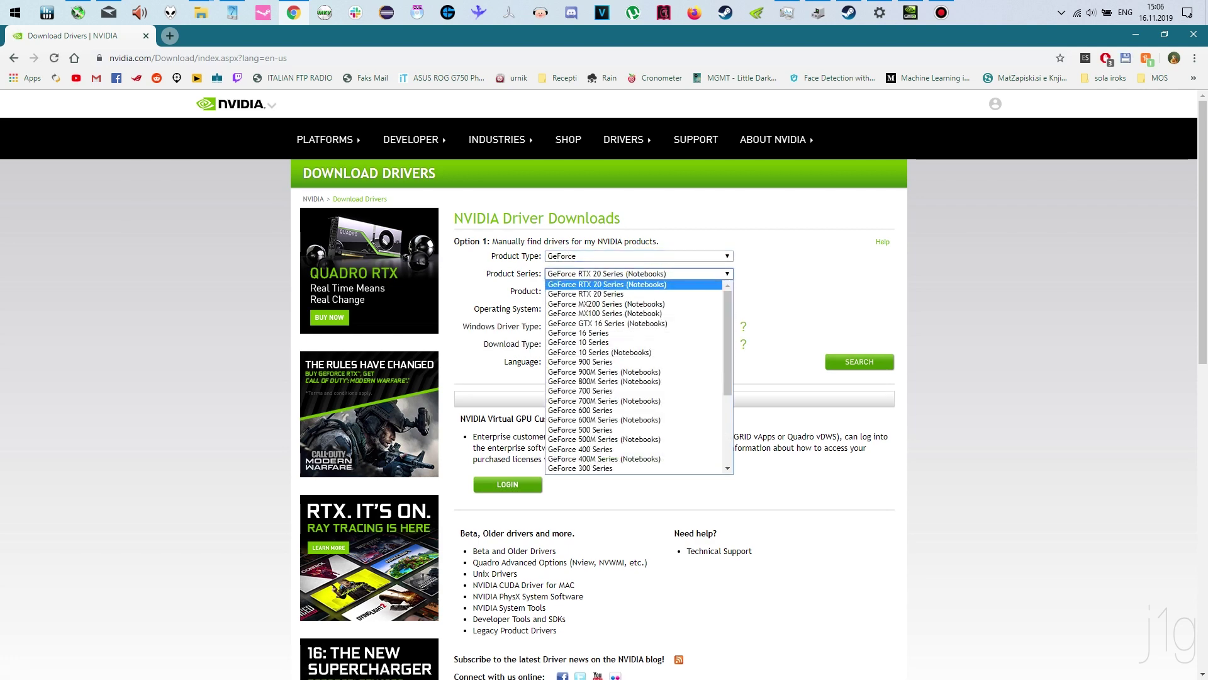
pyautogui.press('Down')
pyautogui.press('Down')
pyautogui.press('Down')
pyautogui.press('Down')
pyautogui.press('Down')
pyautogui.press('Down')
pyautogui.press('Down')
pyautogui.press('Down')
pyautogui.press('Down')
pyautogui.press('Down')
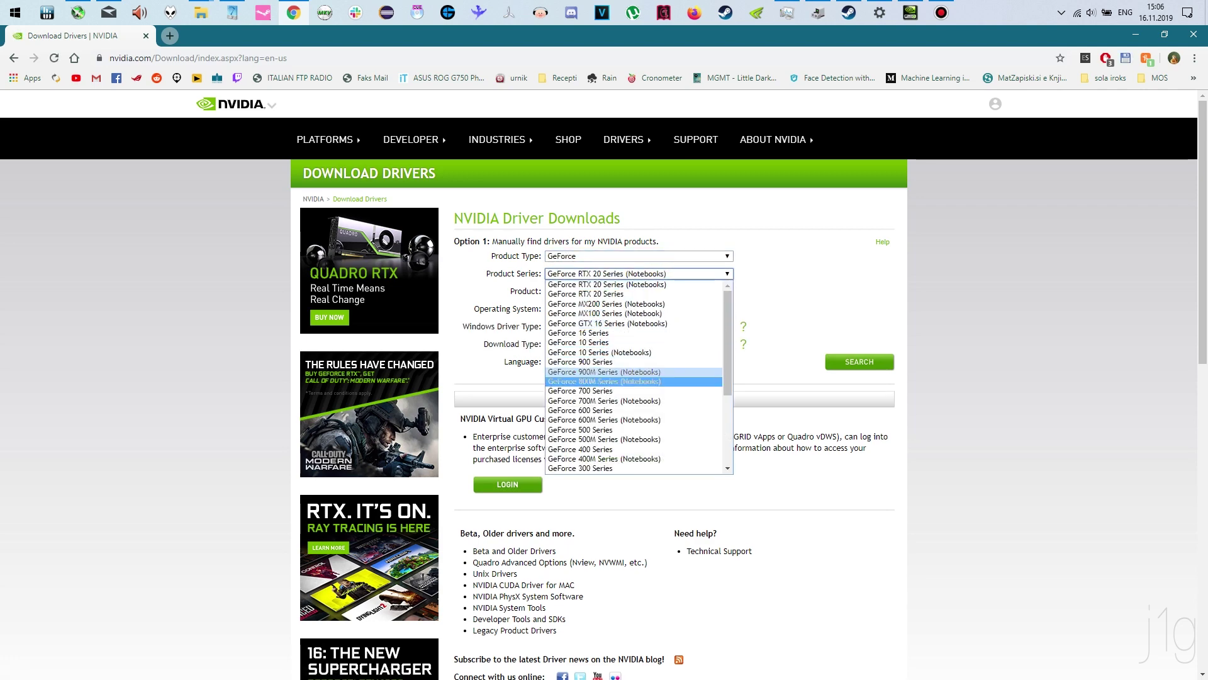
pyautogui.press('Return')
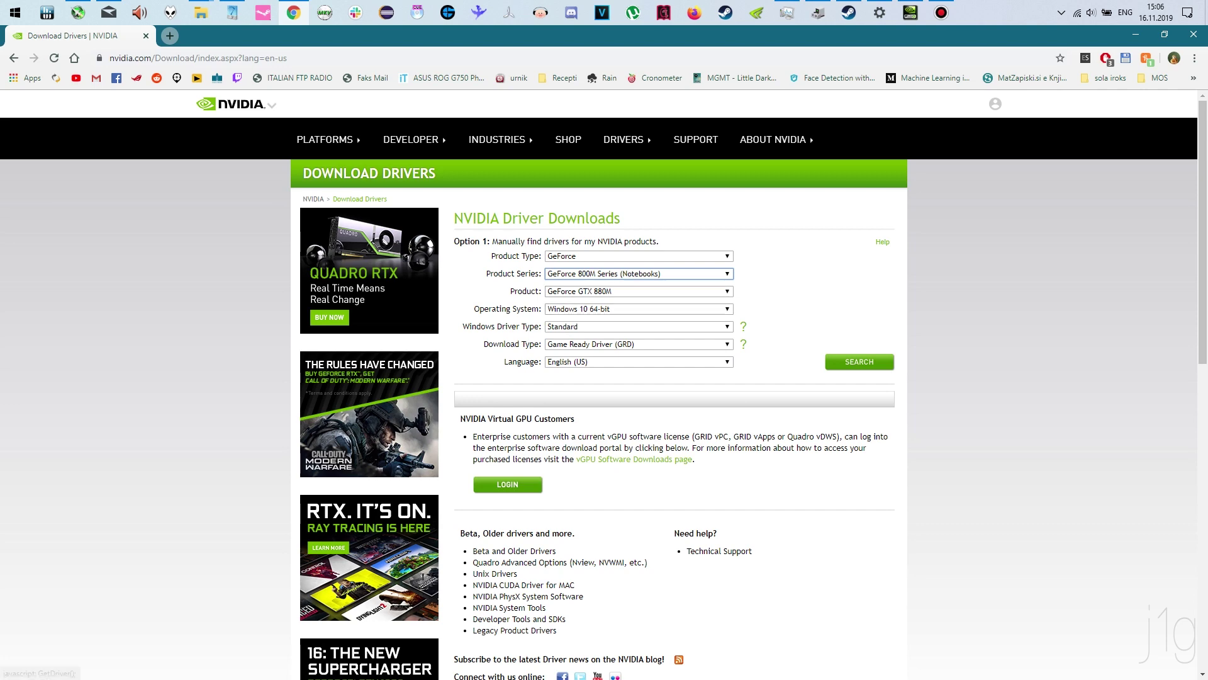
pyautogui.click(859, 362)
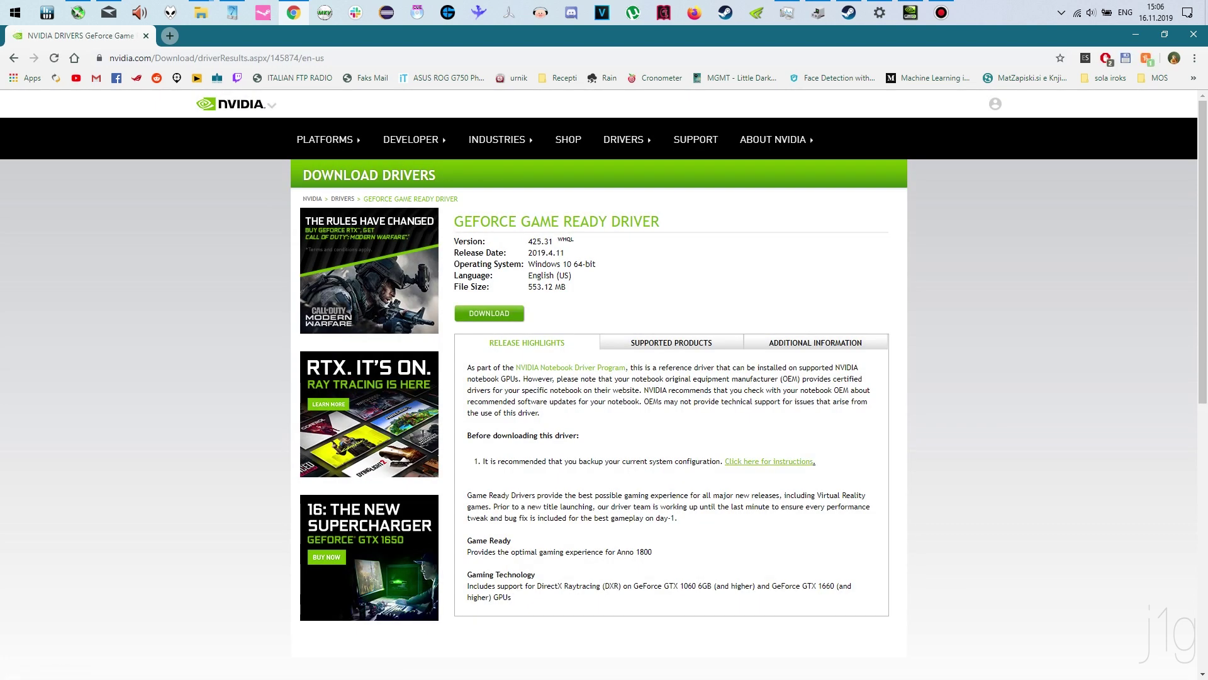
# - Compare the offered driver version with the one in the NVIDIA Control Panel's System Information and close that dialog
pyautogui.moveTo(528, 242); pyautogui.dragTo(553, 242)
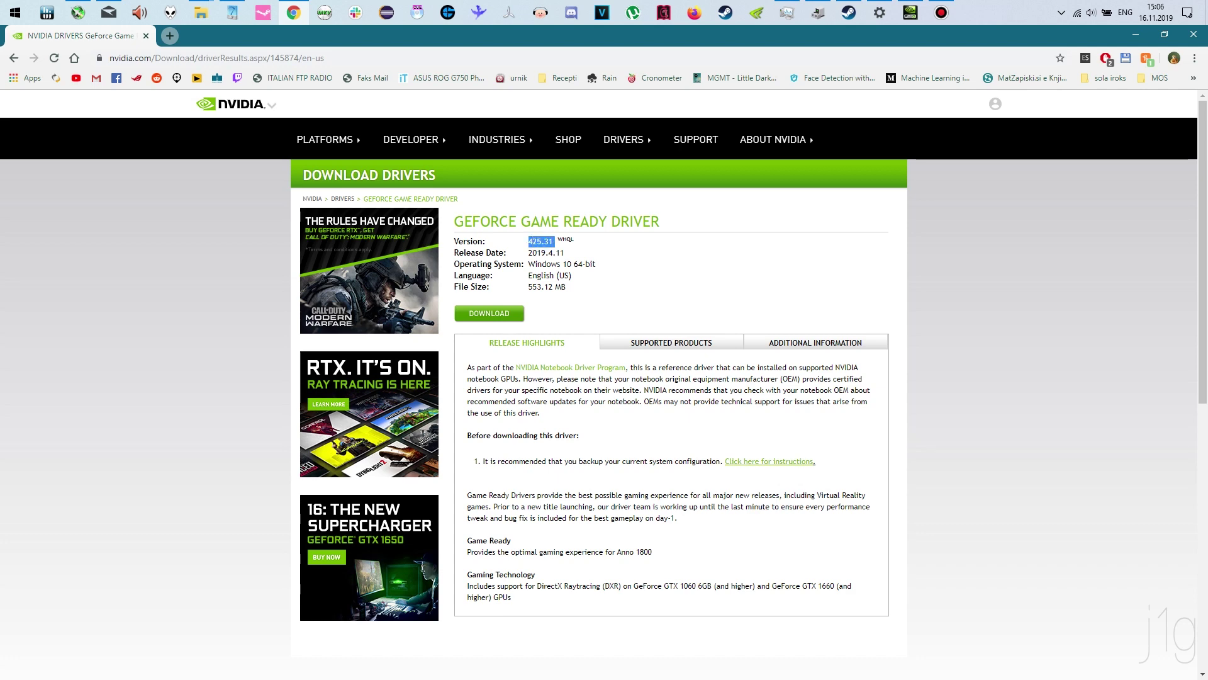
pyautogui.click(910, 13)
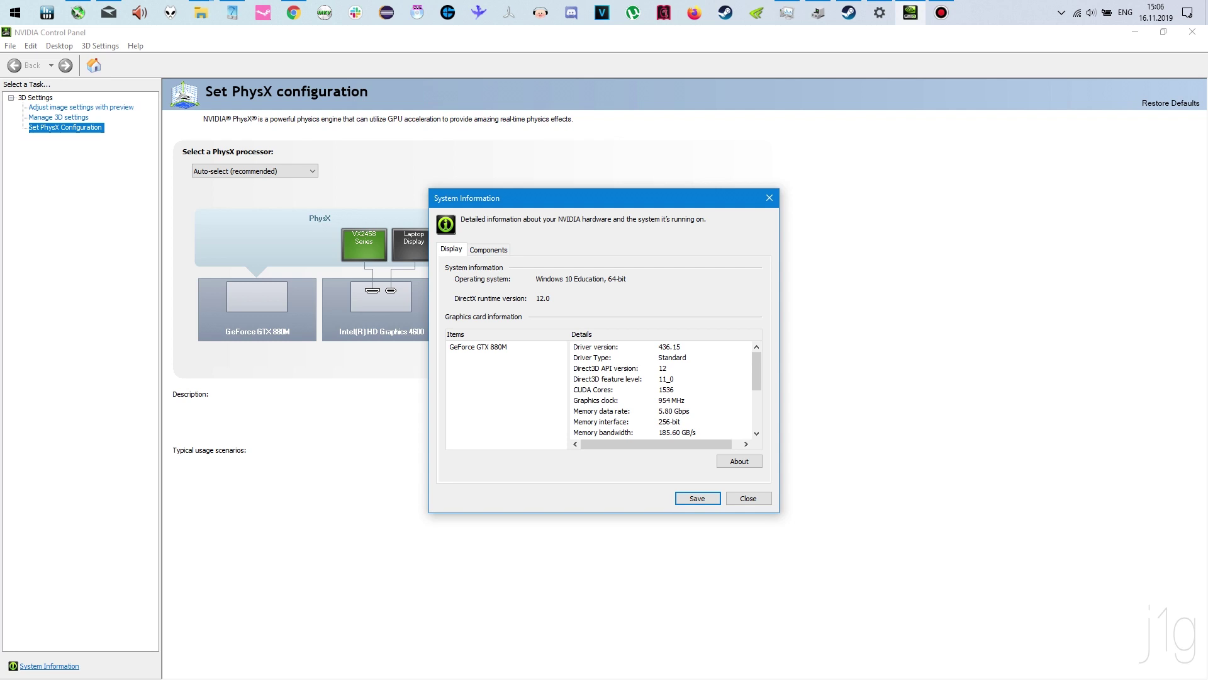
pyautogui.click(769, 197)
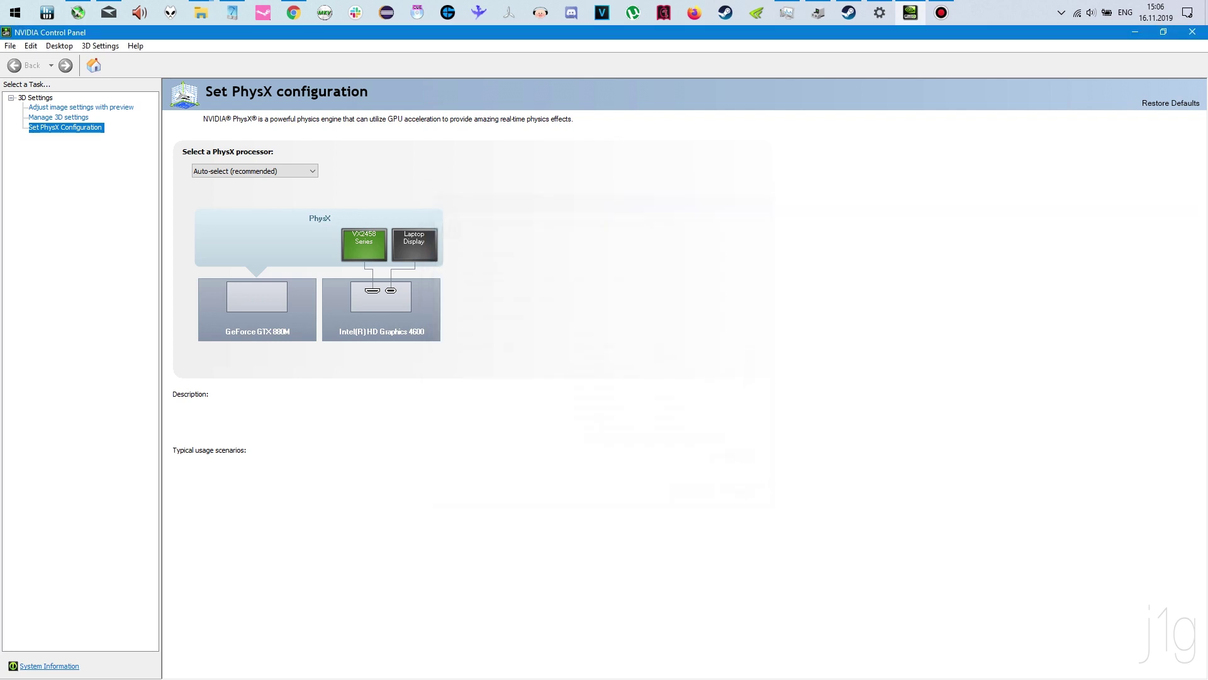
pyautogui.click(58, 117)
pyautogui.moveTo(491, 275)
pyautogui.mouseDown()
pyautogui.moveTo(490, 337)
pyautogui.moveTo(490, 276)
pyautogui.mouseUp()
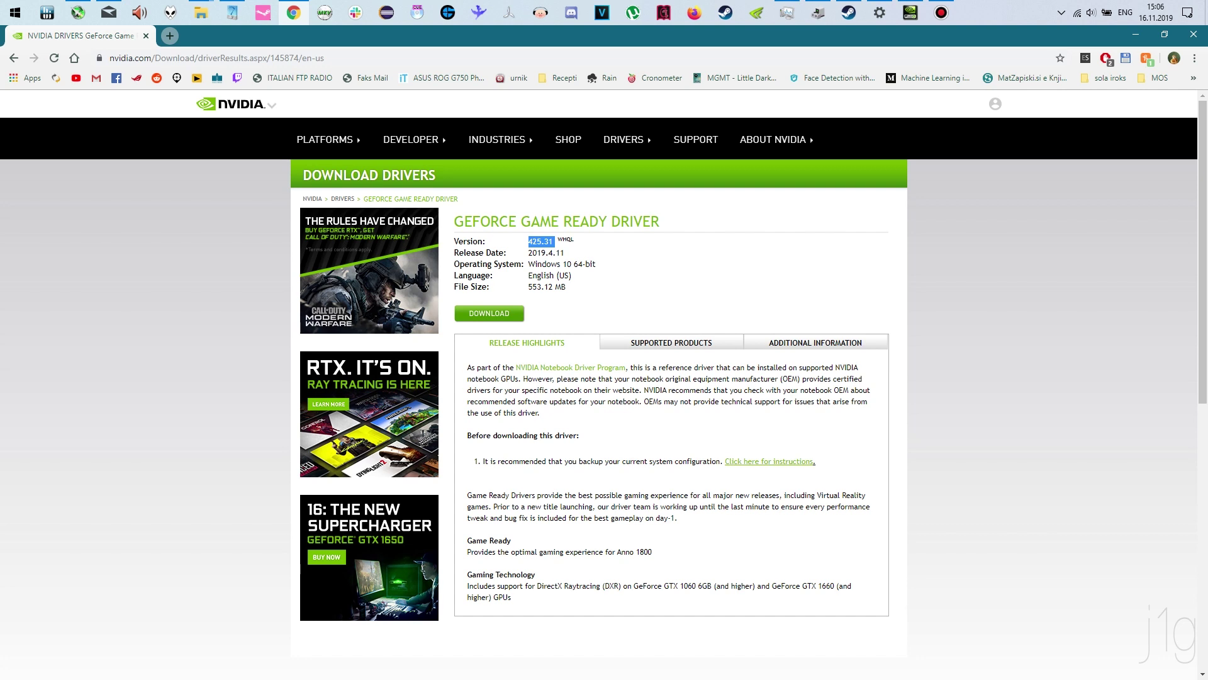
# - Switch back to Chrome, highlight the offered driver version again and open the bookmarked "NVIDIA – INF MODS" page
pyautogui.click(541, 241)
pyautogui.moveTo(532, 241); pyautogui.dragTo(552, 241)
pyautogui.click(1193, 78)
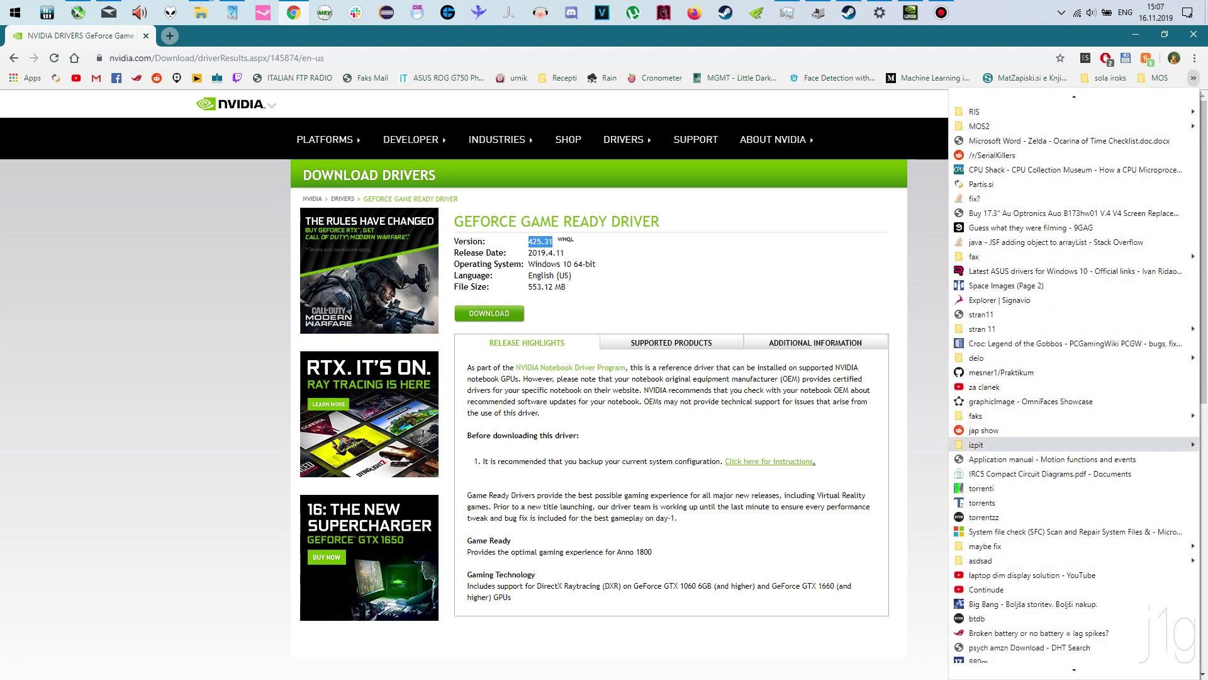
pyautogui.scroll(-6, 1075, 450)
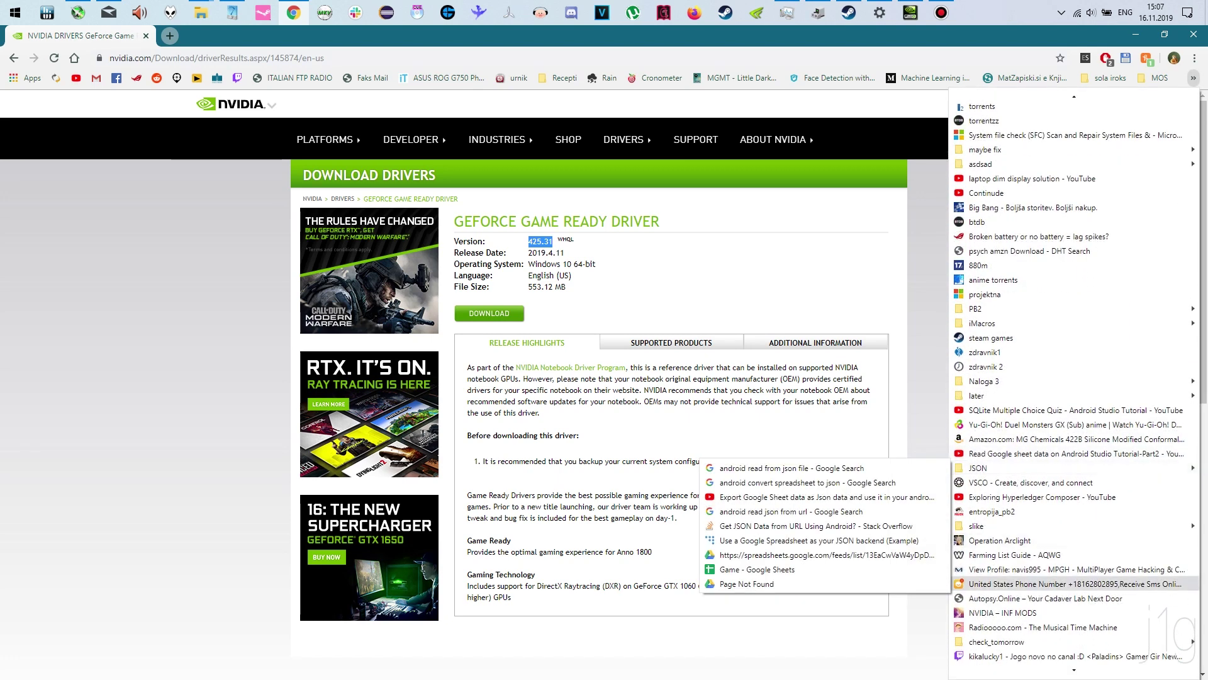
pyautogui.click(1074, 613)
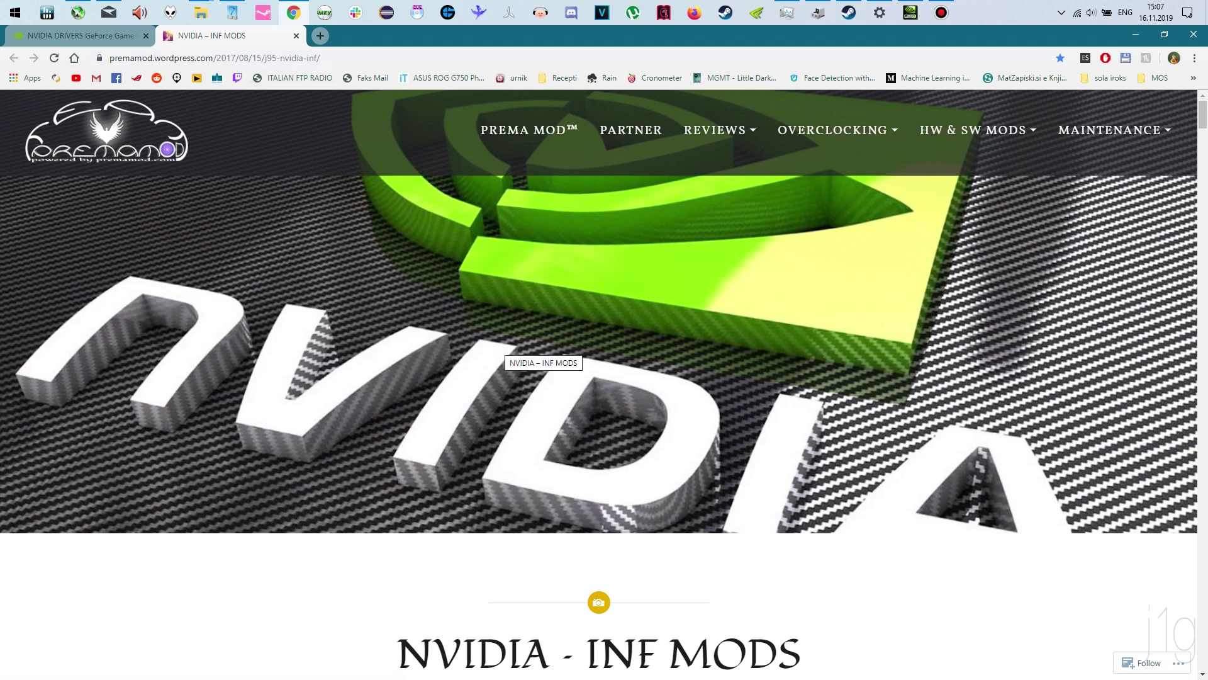
# - Examine the INF mods page's driver versions, installation instructions, supported laptop models and INF downloads
pyautogui.scroll(-10, 541, 352)
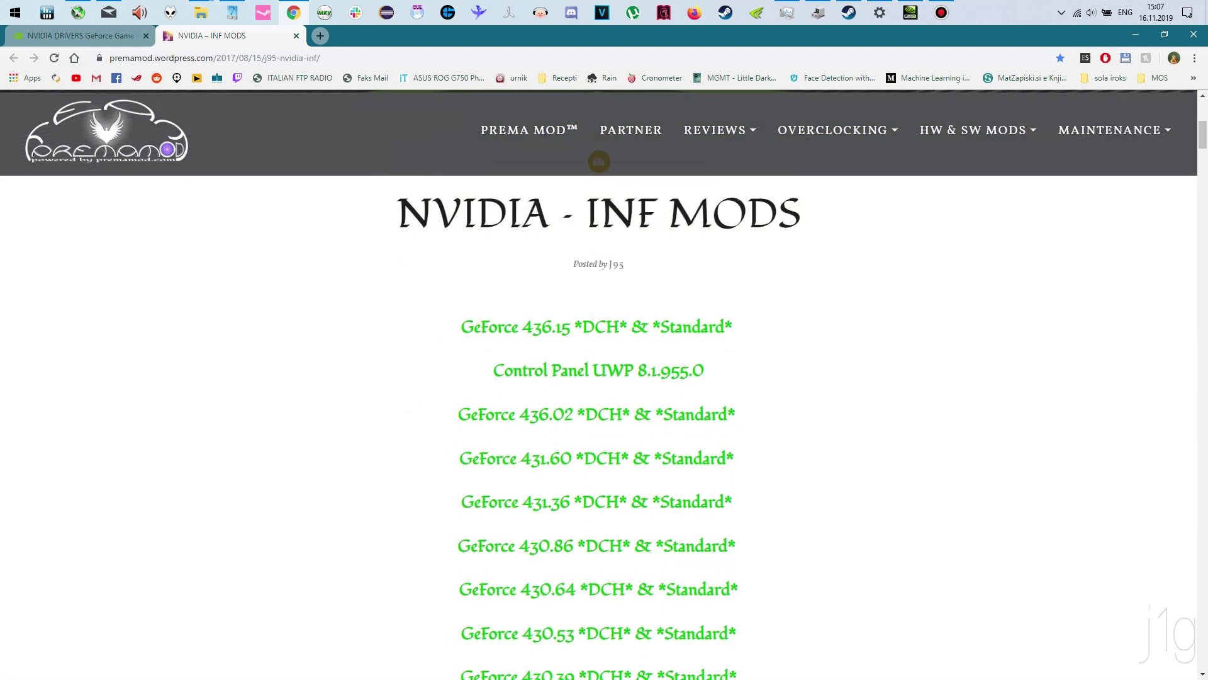
pyautogui.scroll(4, 598, 378)
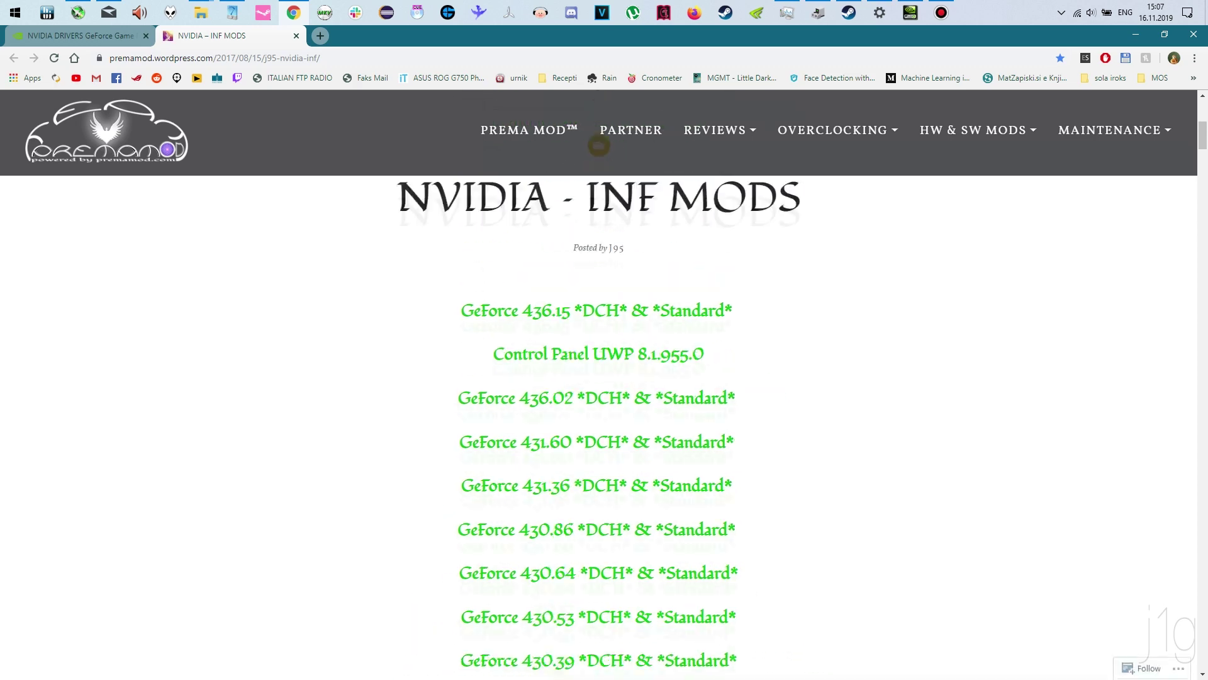
pyautogui.scroll(-12, 598, 377)
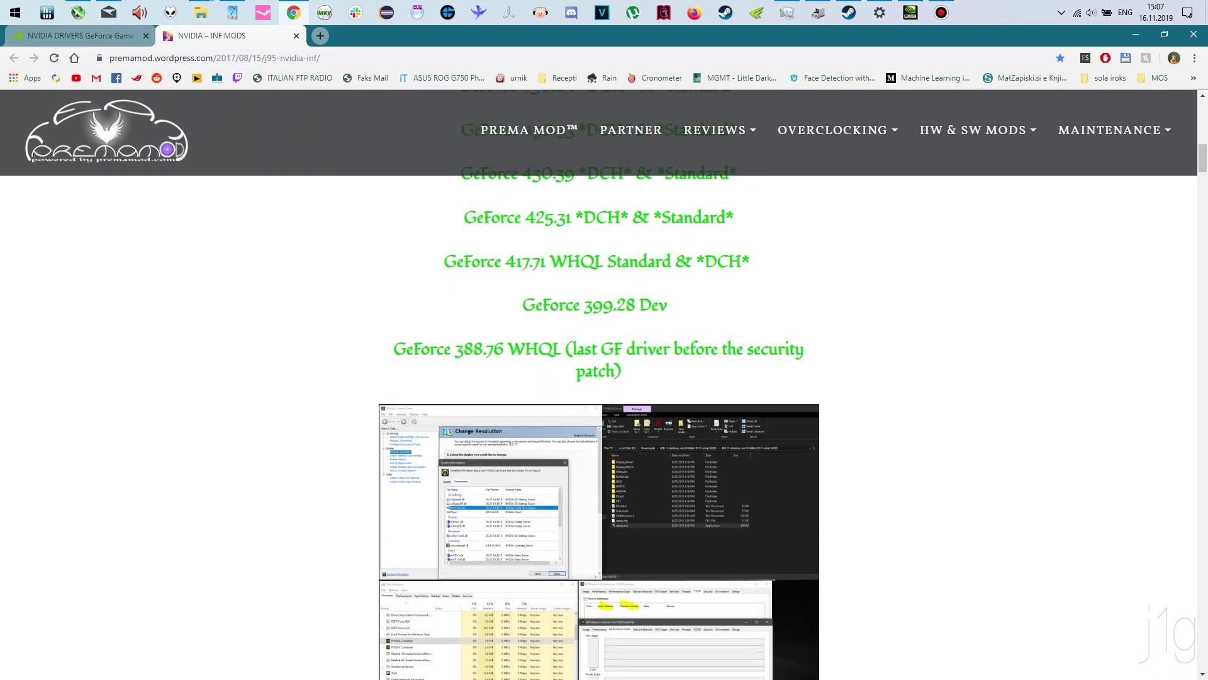
pyautogui.scroll(-5, 598, 378)
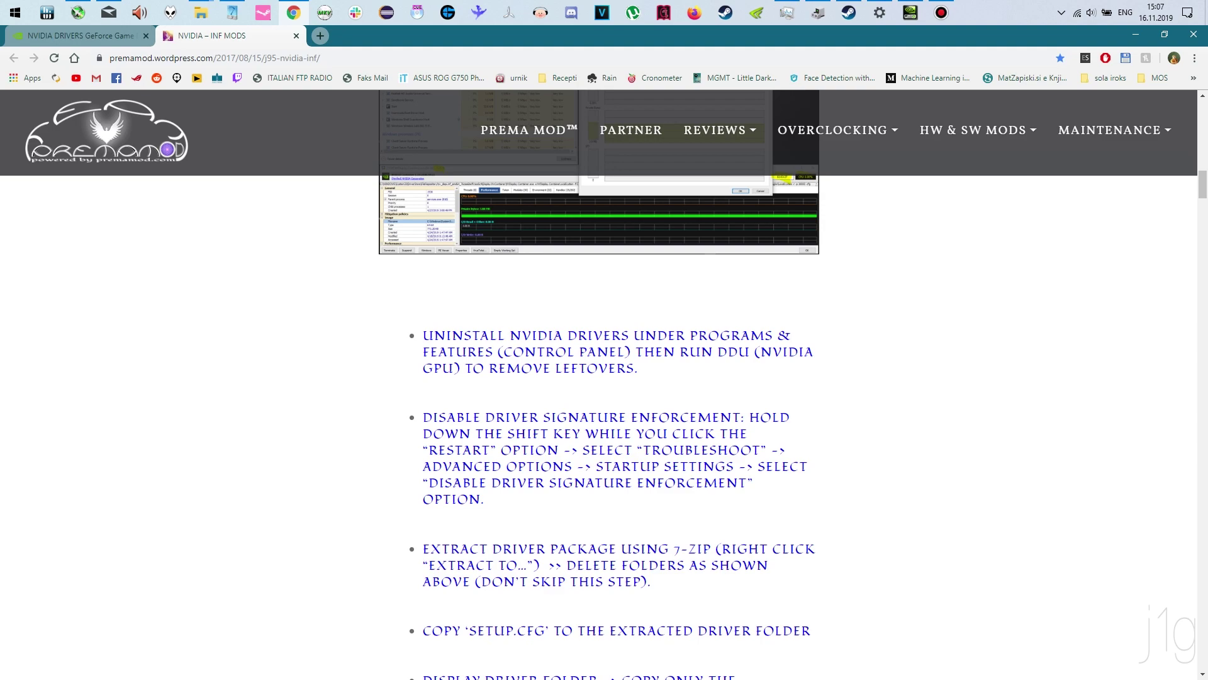
pyautogui.scroll(10, 597, 384)
pyautogui.scroll(-7, 598, 384)
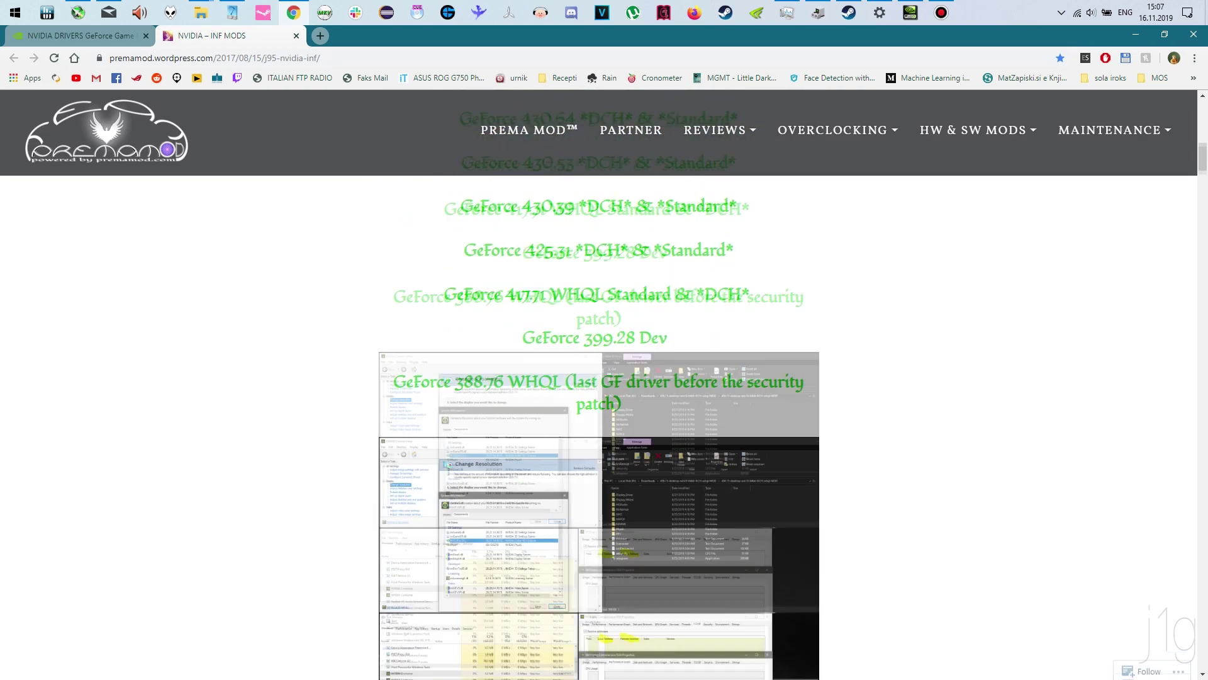
pyautogui.scroll(-7, 598, 378)
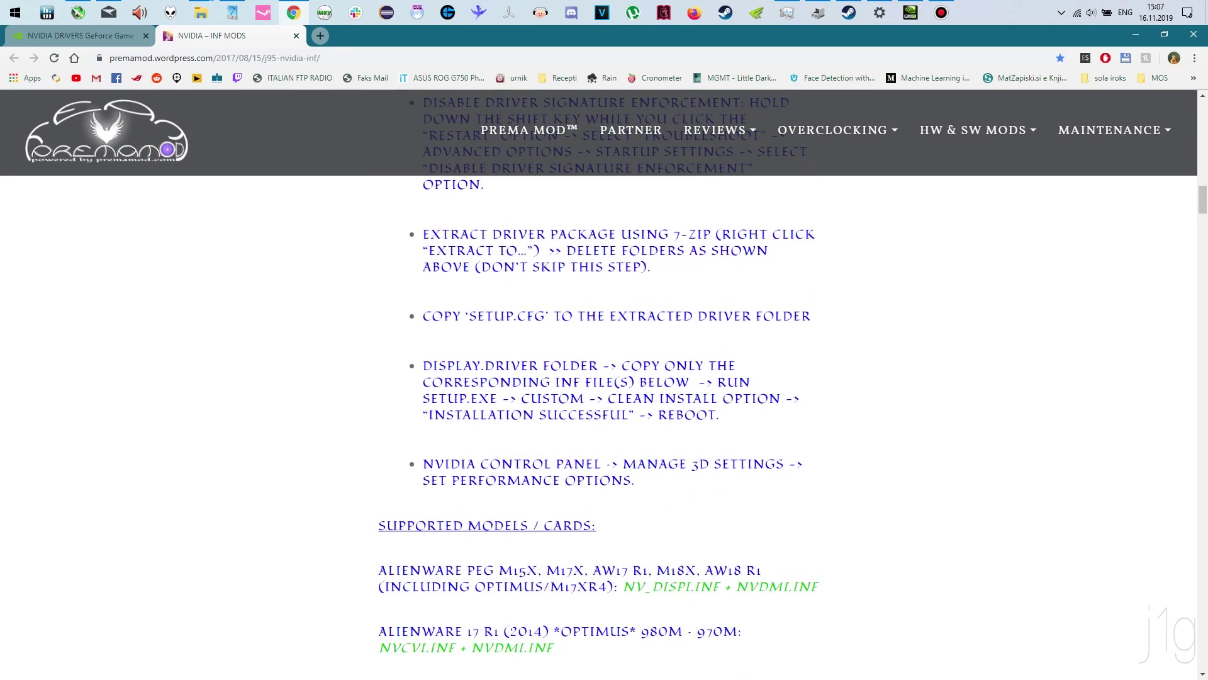
pyautogui.scroll(-5, 597, 377)
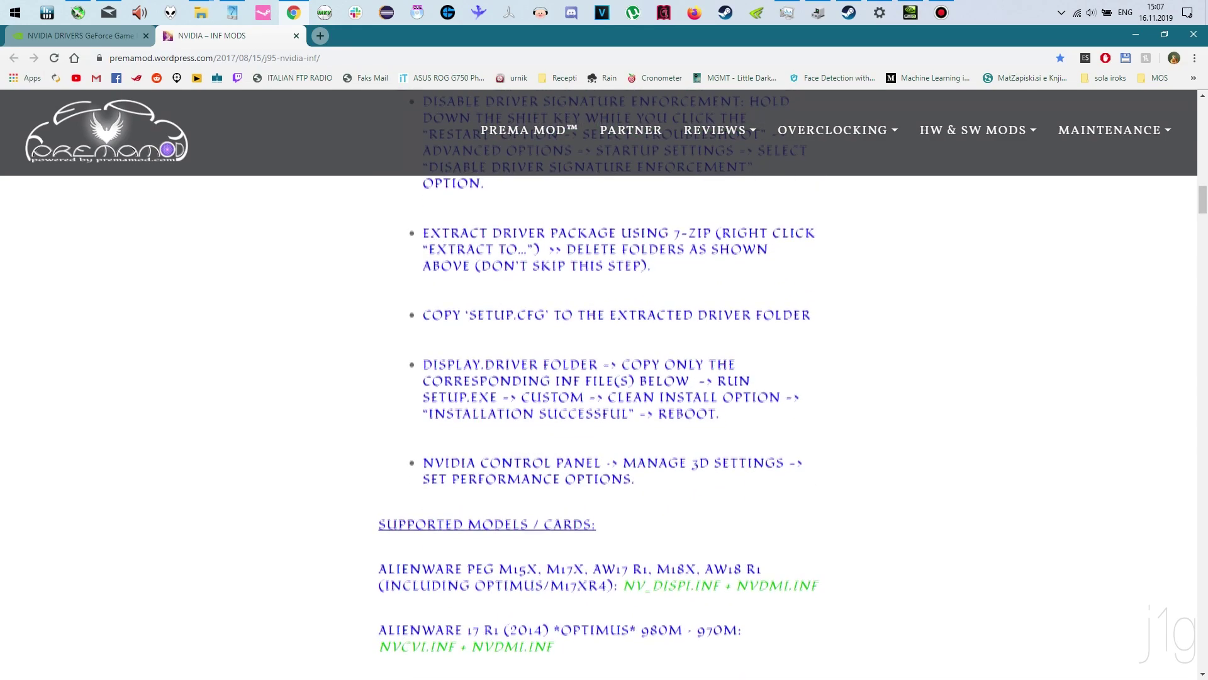
pyautogui.scroll(-4, 598, 378)
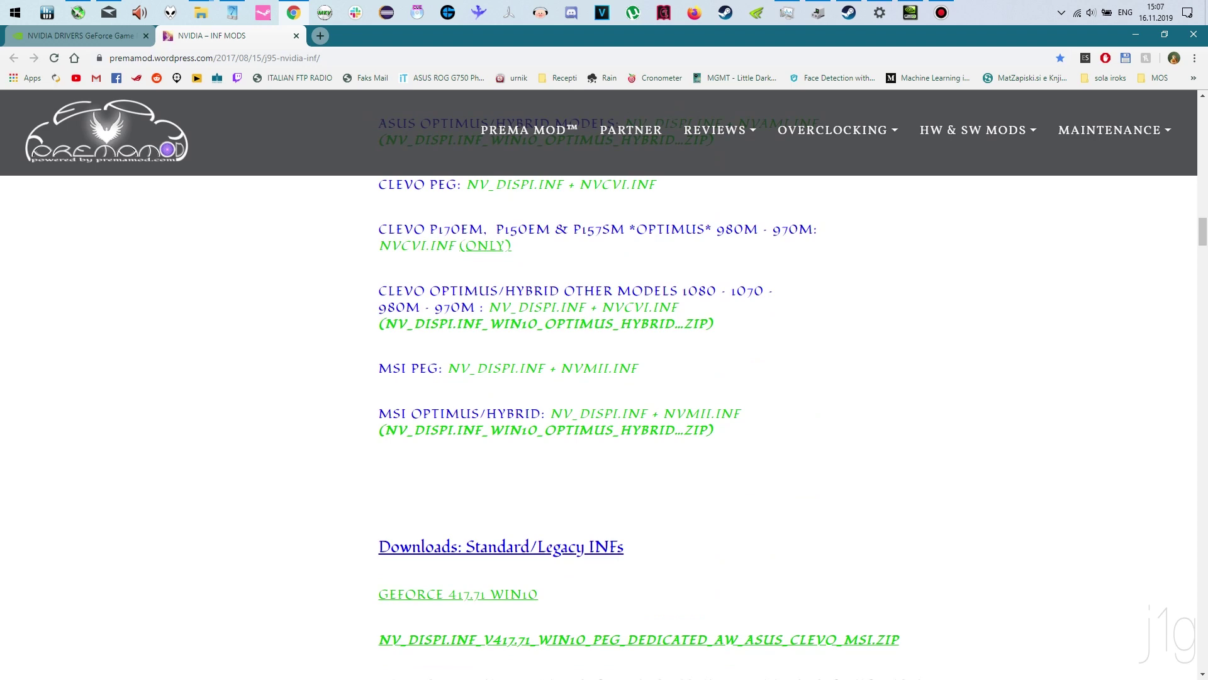
pyautogui.scroll(-5, 598, 377)
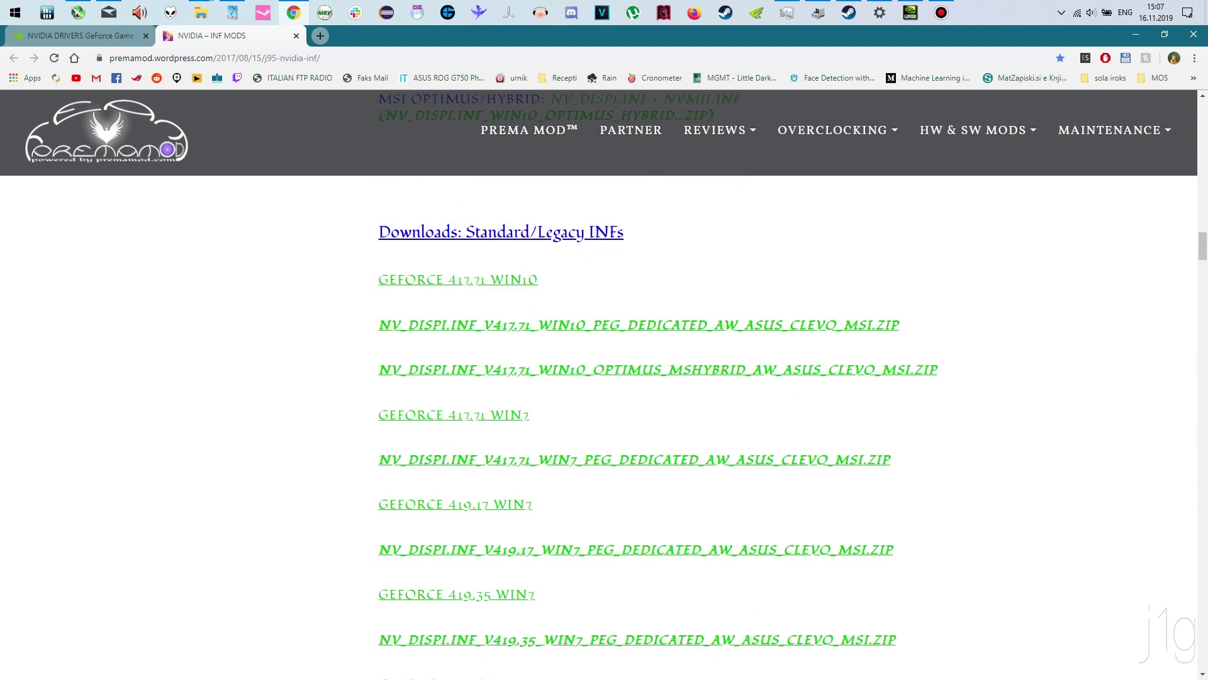
pyautogui.scroll(7, 597, 377)
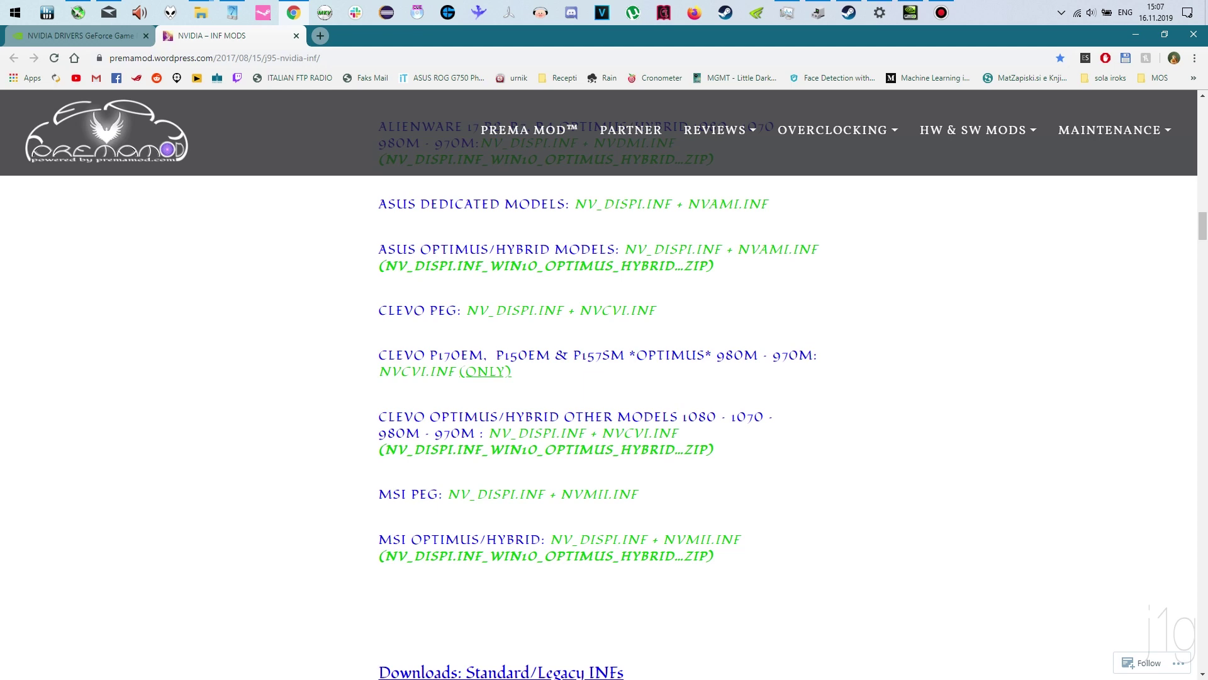
pyautogui.scroll(-10, 598, 378)
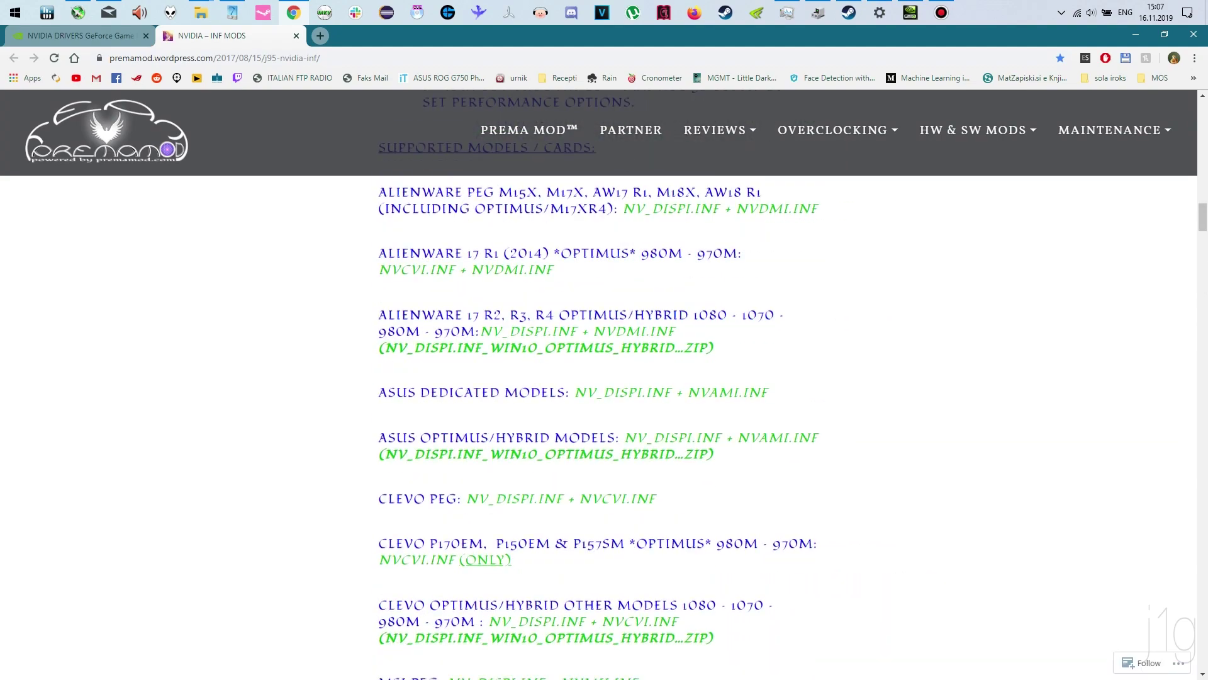
# - Highlight the INF mods page's web address and return to its list of GeForce driver versions
pyautogui.hotkey('ctrl', 'l')
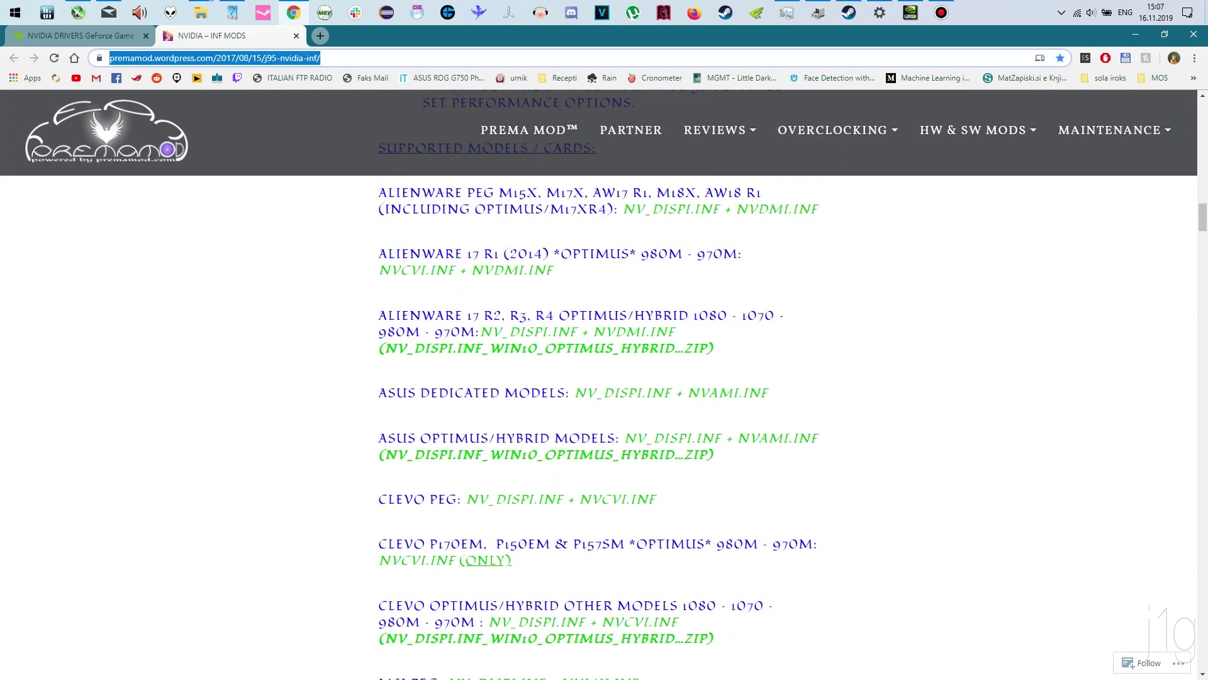
pyautogui.scroll(15, 598, 377)
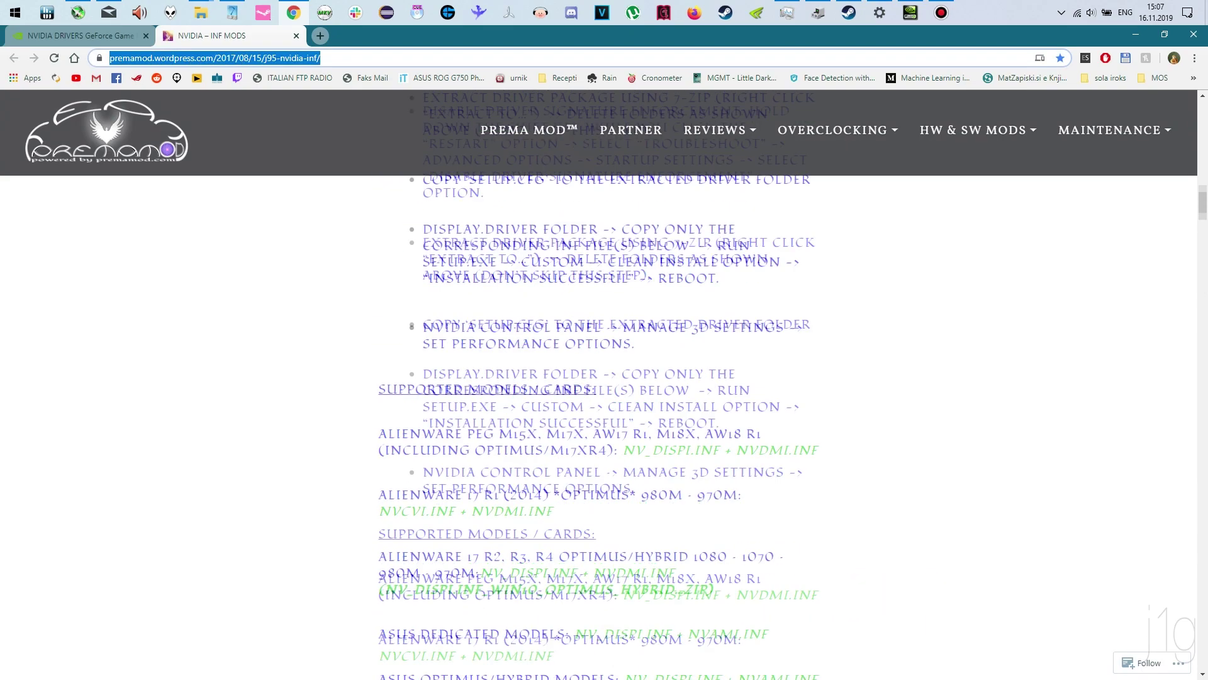
pyautogui.scroll(10, 598, 378)
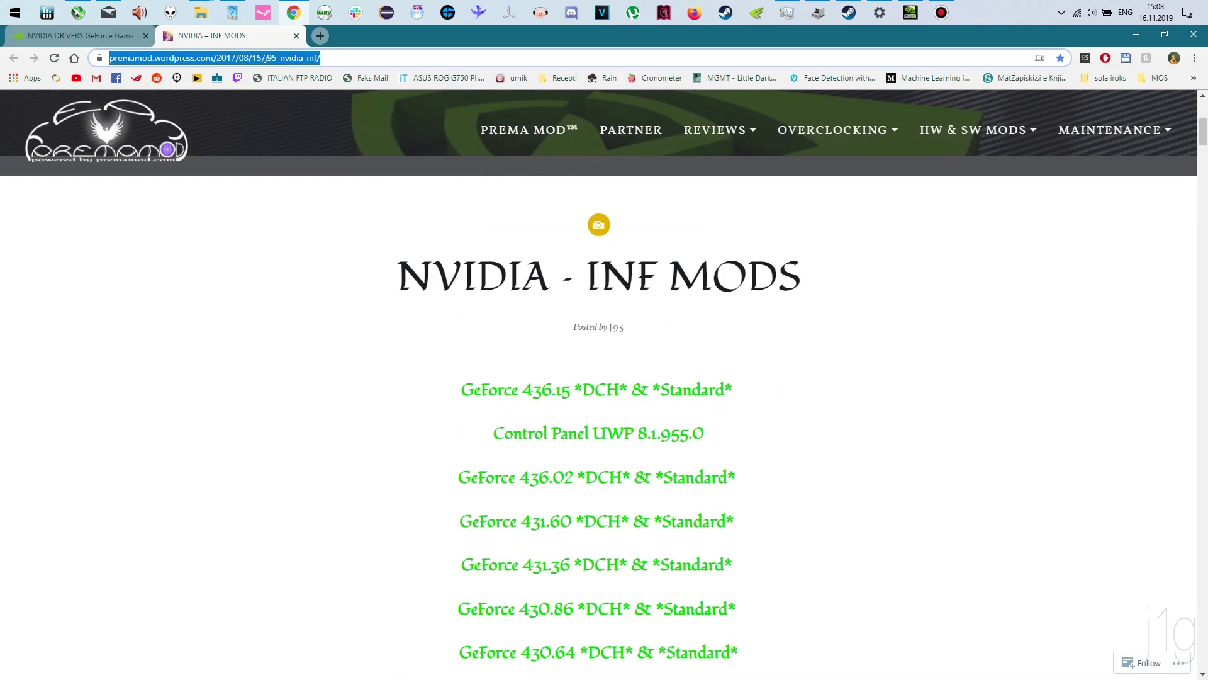
# - Examine the INF mods page's supported models, Standard/Legacy INF downloads, Standard drivers repack, MSHybrid/Optimus INFs and DCH repack
pyautogui.scroll(-15, 598, 377)
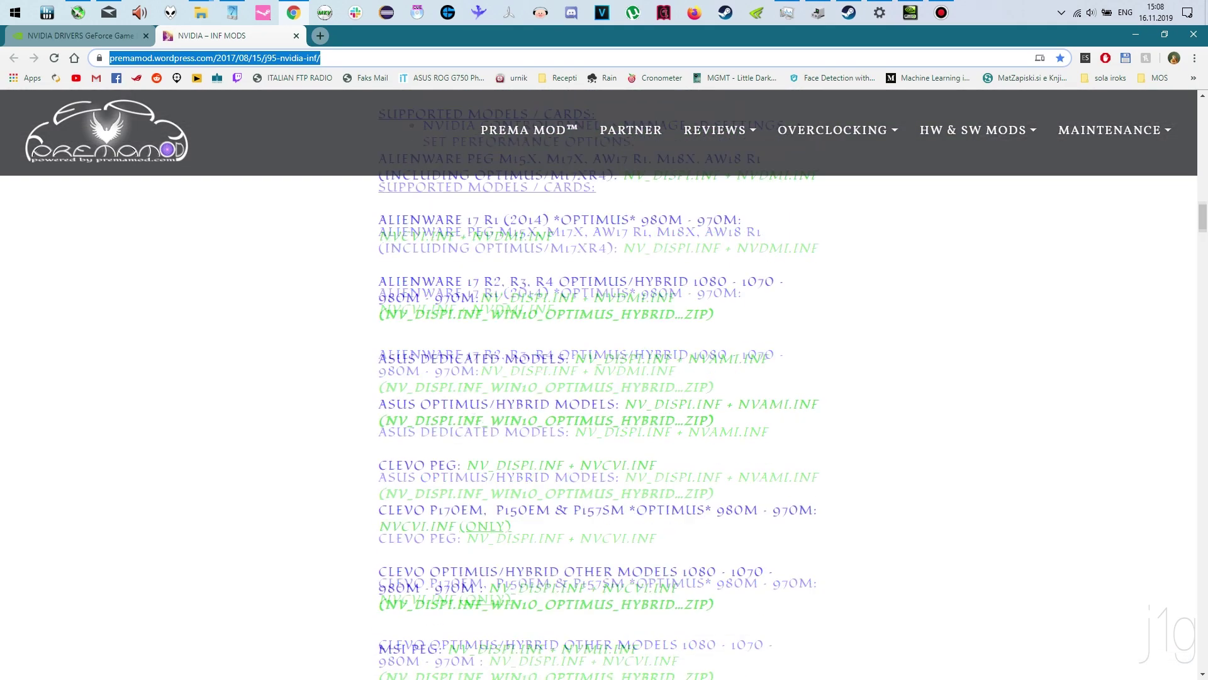
pyautogui.scroll(-3, 598, 378)
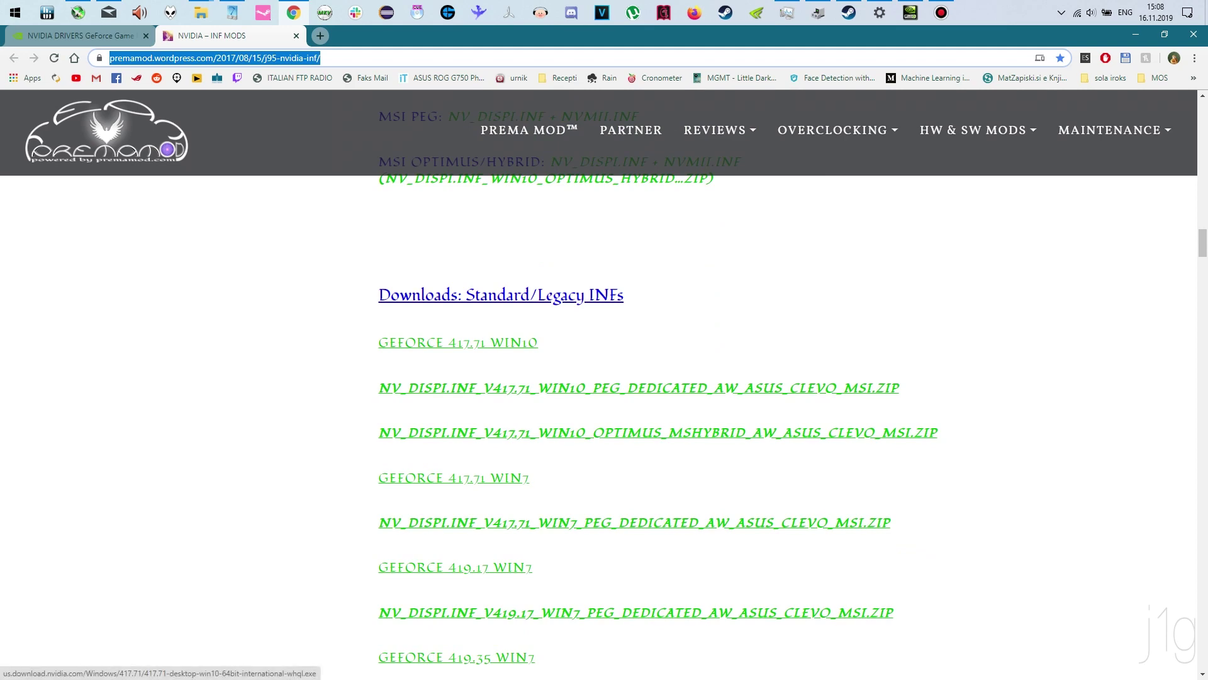
pyautogui.scroll(-14, 598, 377)
pyautogui.scroll(-6, 598, 378)
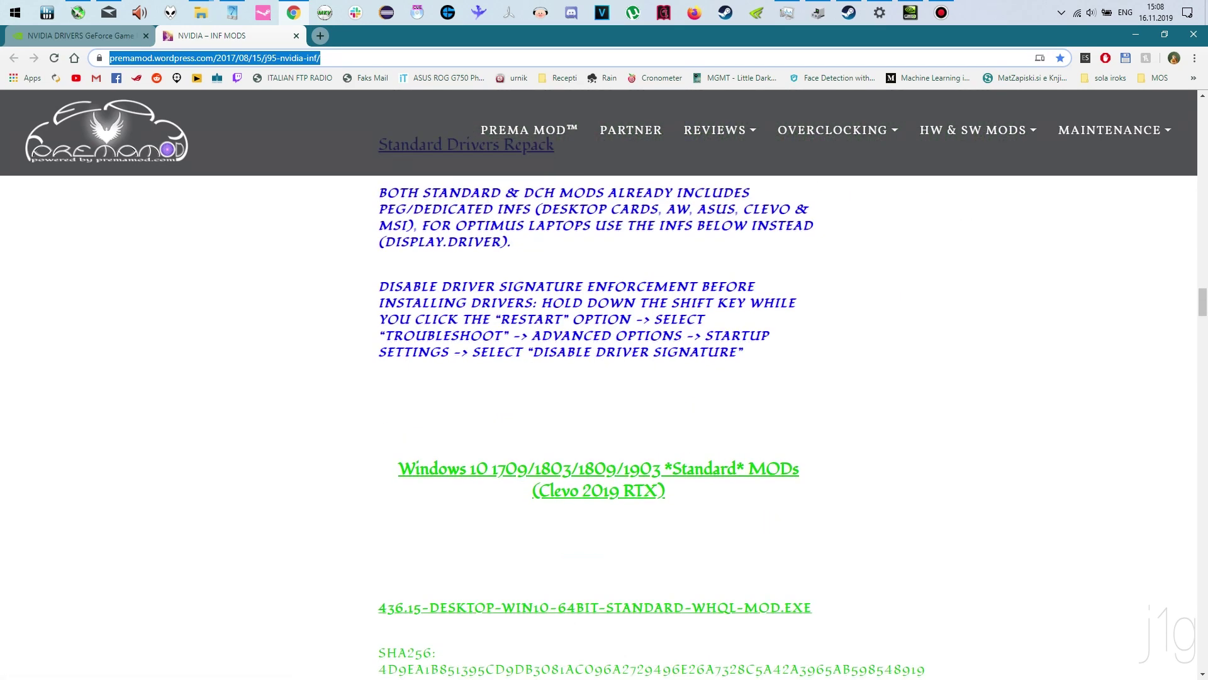
pyautogui.scroll(10, 598, 377)
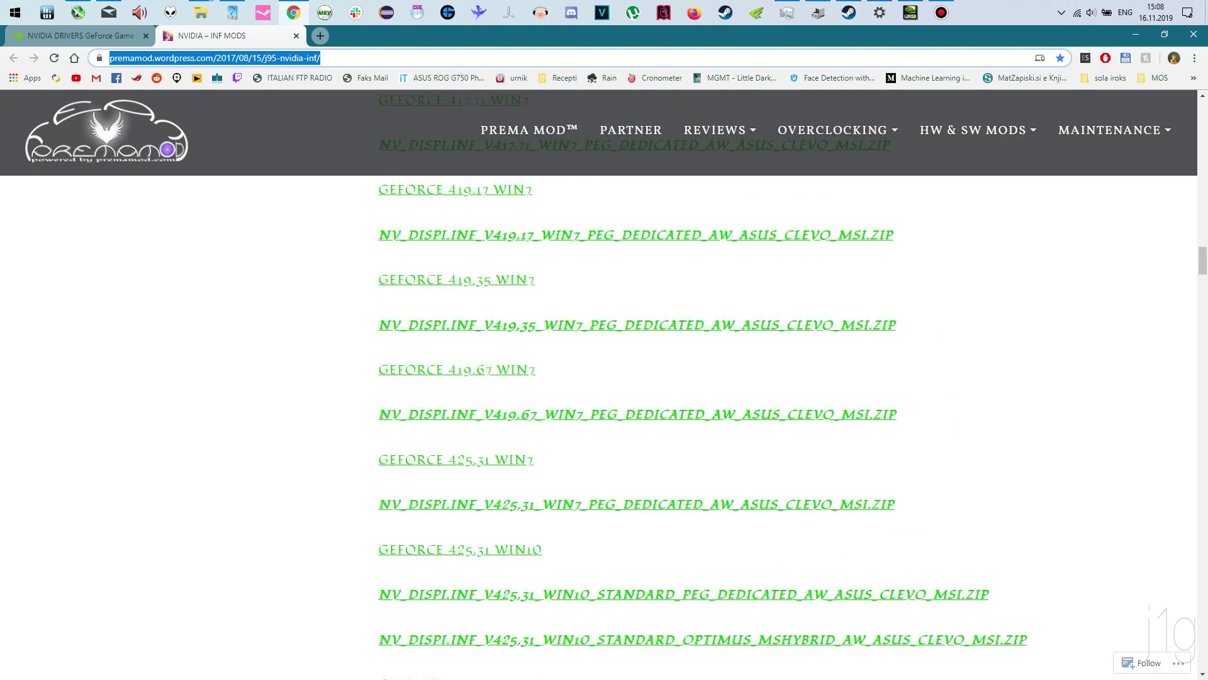
pyautogui.scroll(12, 598, 378)
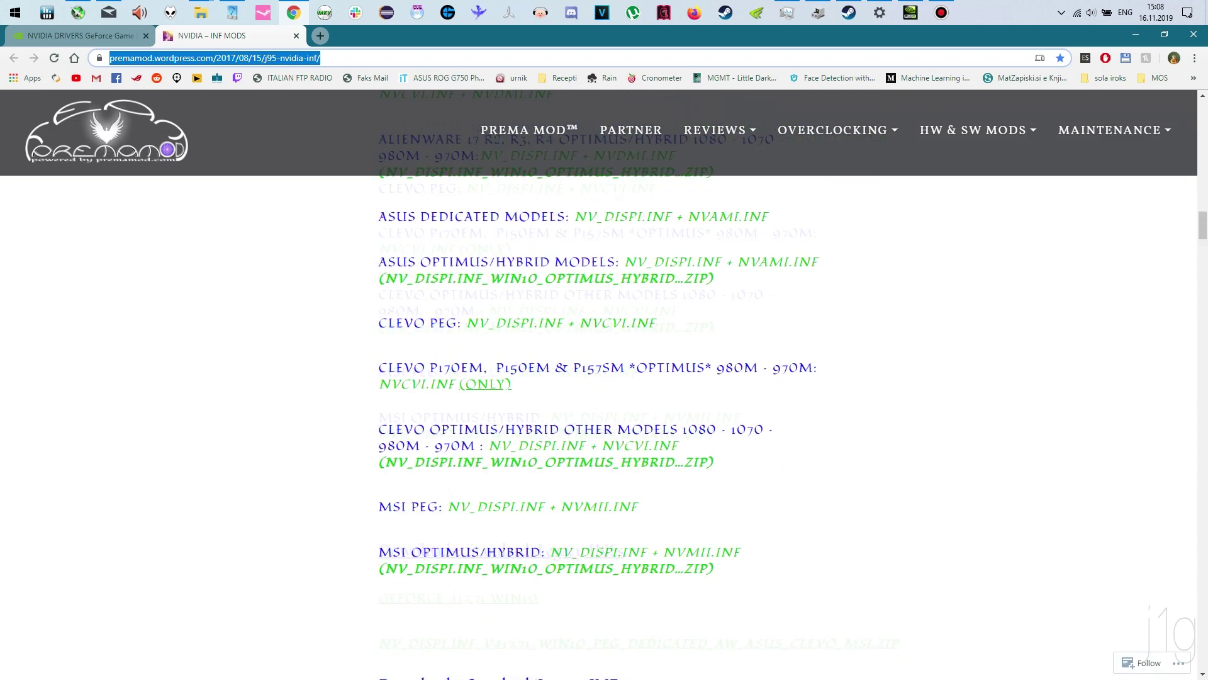
pyautogui.scroll(-20, 598, 378)
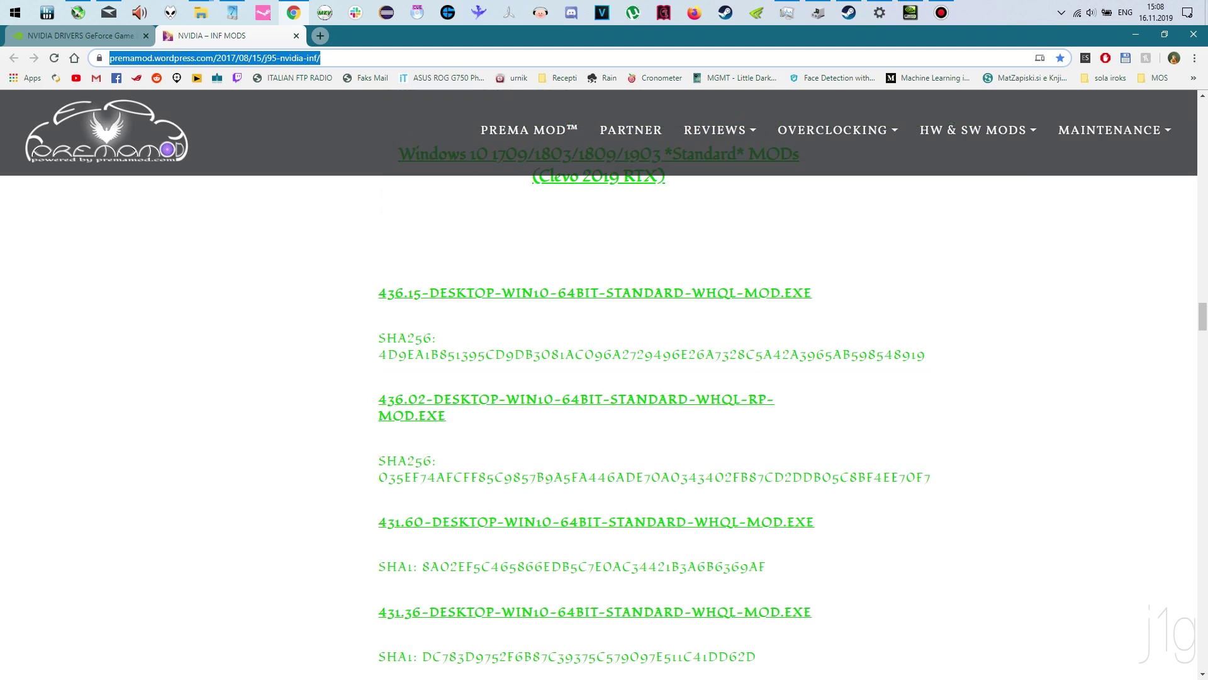
pyautogui.scroll(-6, 597, 378)
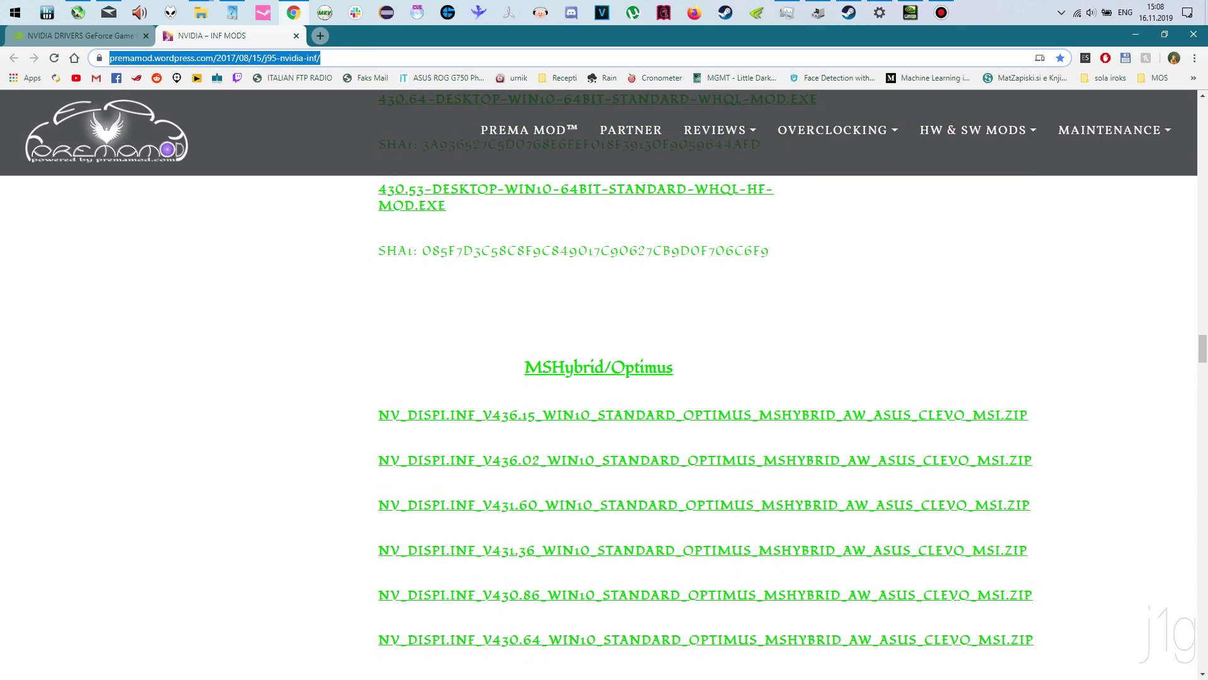
pyautogui.scroll(-8, 598, 377)
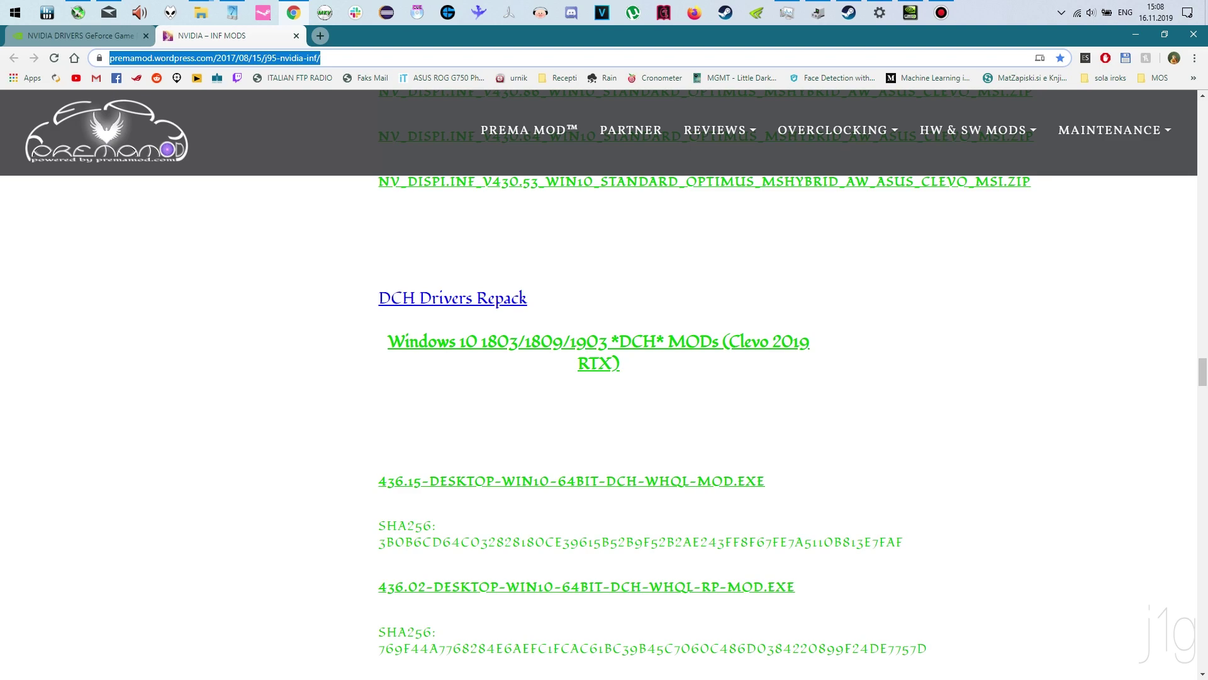
# - Return to the Standard drivers repack and highlight the "Windows 10 1709/1803/1809/1903 *Standard* MODs" heading
pyautogui.scroll(16, 598, 377)
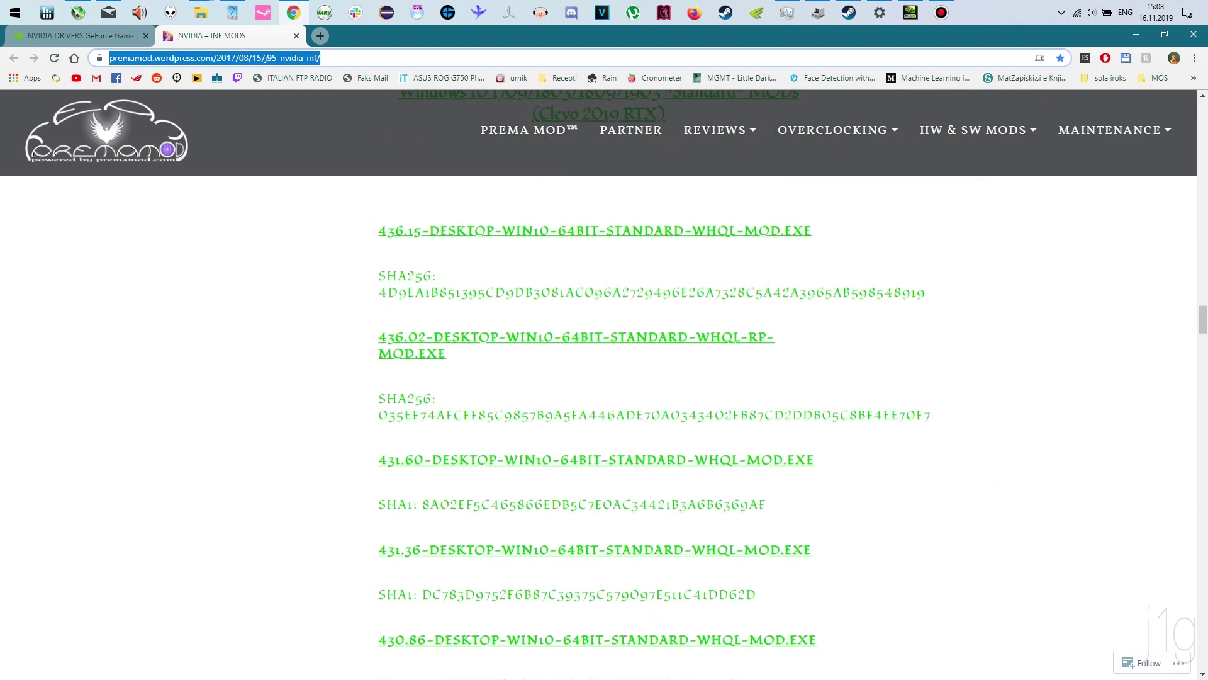
pyautogui.scroll(-5, 598, 378)
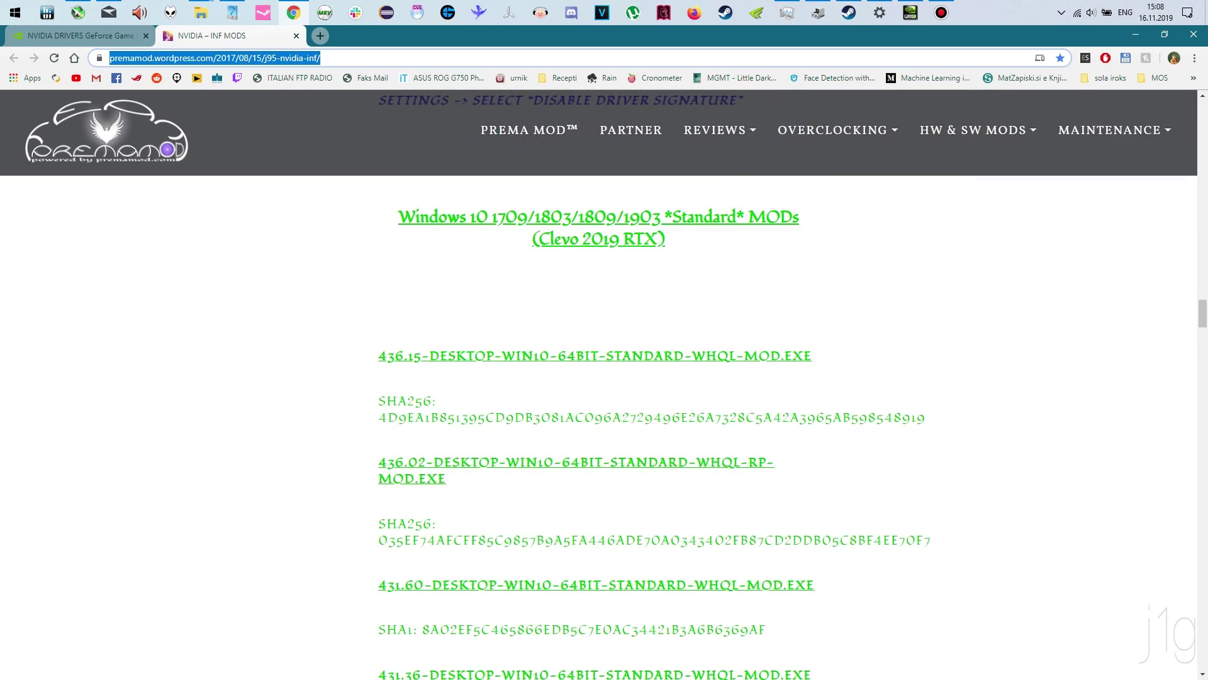
pyautogui.moveTo(399, 218); pyautogui.dragTo(799, 217)
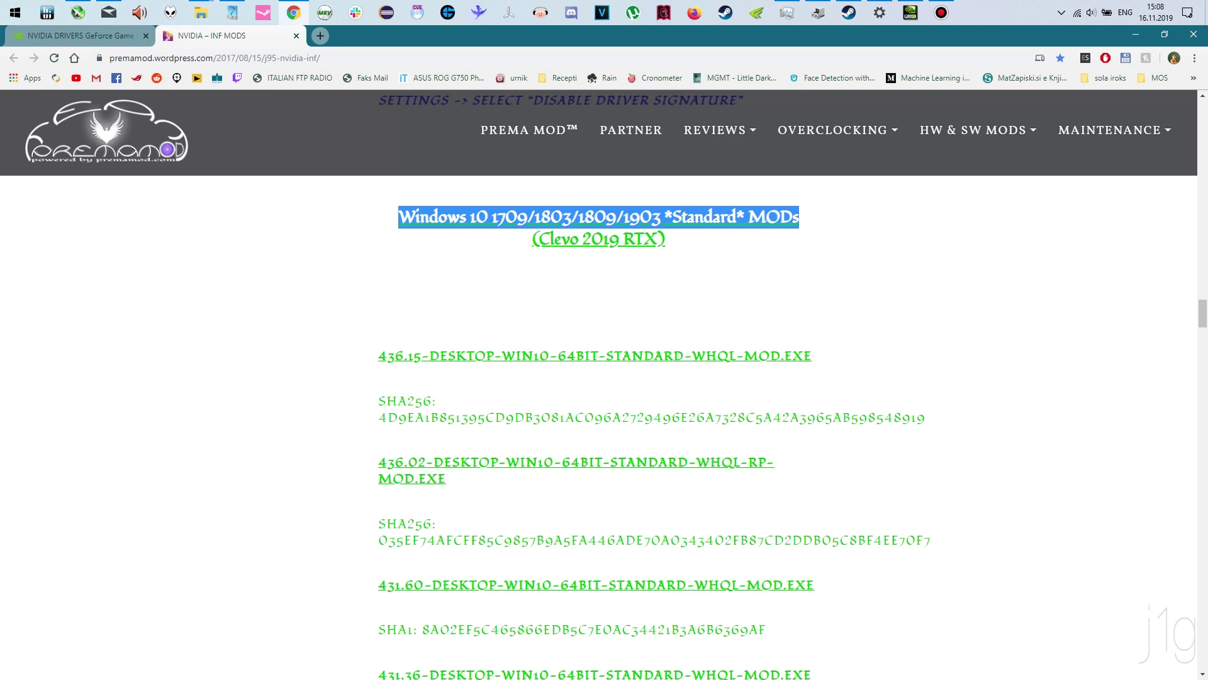
pyautogui.scroll(-4, 598, 428)
pyautogui.scroll(6, 598, 378)
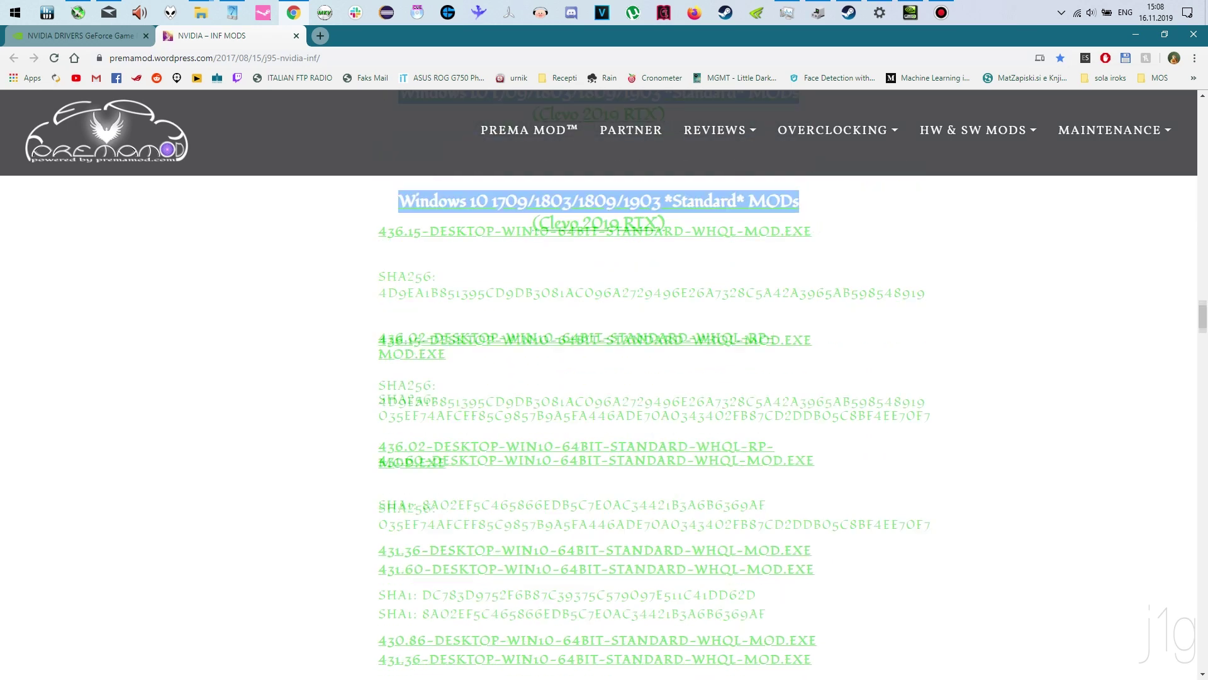
# - Highlight the 436.15-desktop-win10-64bit-STANDARD-whql-MOD.exe link, view its MEGA download page and close that page
pyautogui.moveTo(378, 481); pyautogui.dragTo(813, 483)
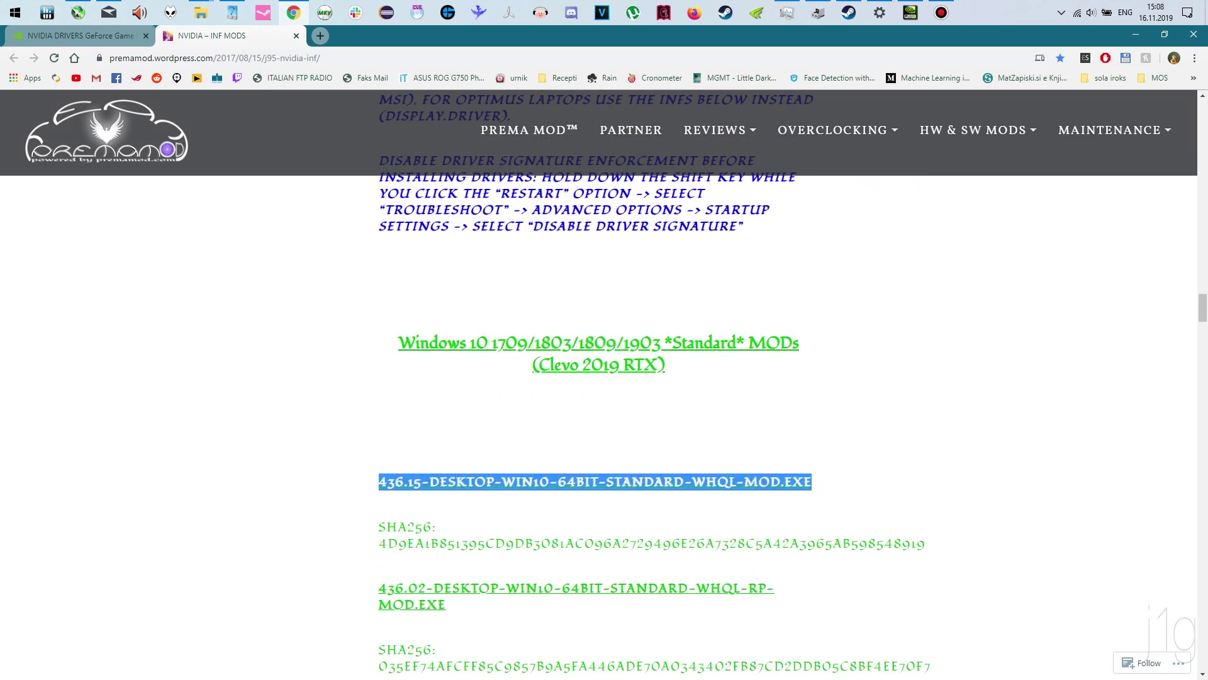
pyautogui.click(595, 482)
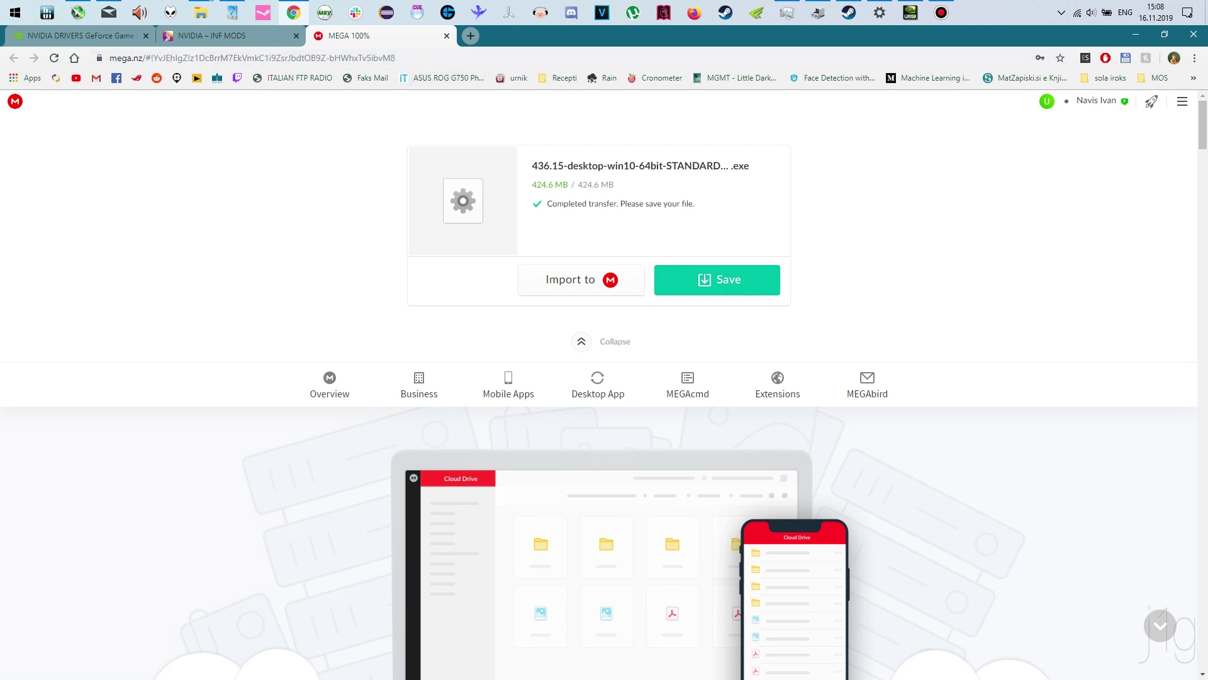
pyautogui.hotkey('ctrl', 'w')
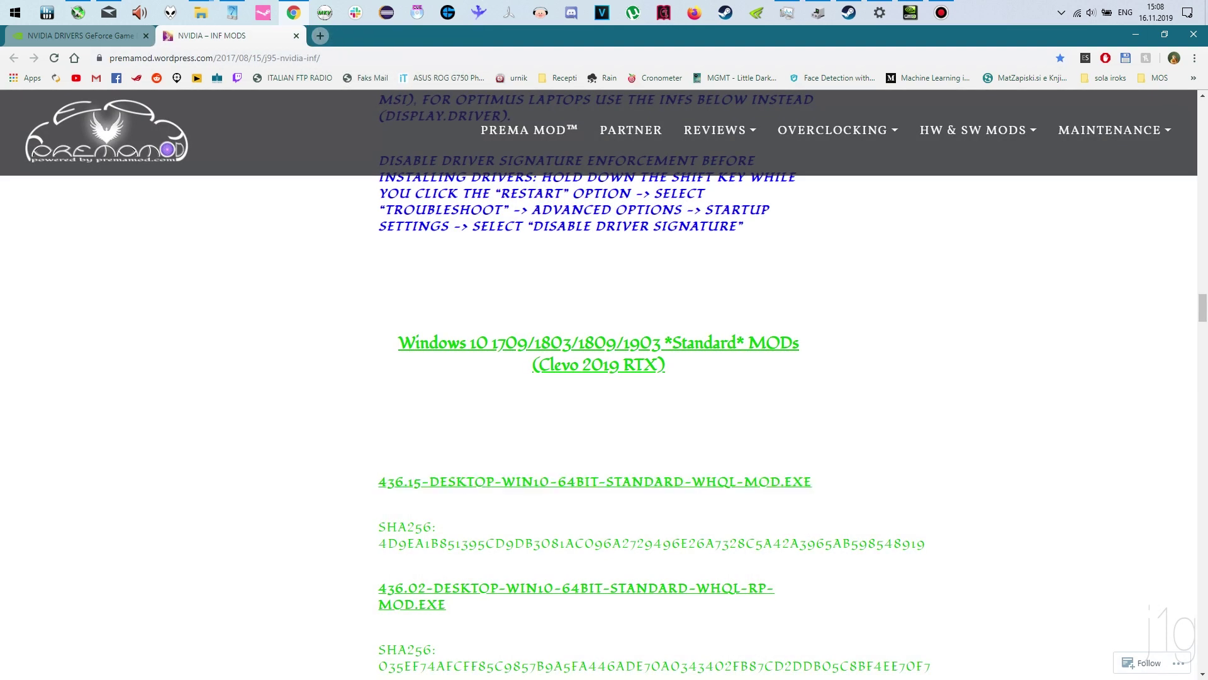
# - Highlight the v436.15 Standard INF zip under MSHybrid/Optimus, open its MEGA download page and close that page
pyautogui.scroll(-15, 598, 377)
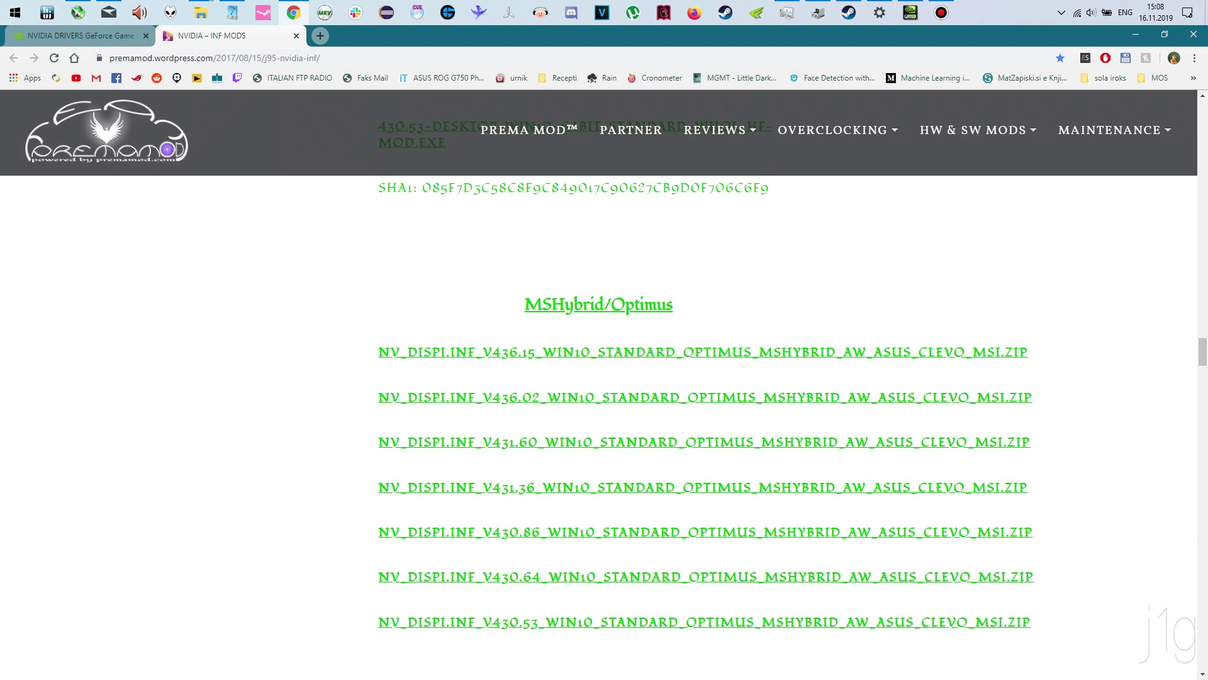
pyautogui.moveTo(376, 352); pyautogui.dragTo(794, 358)
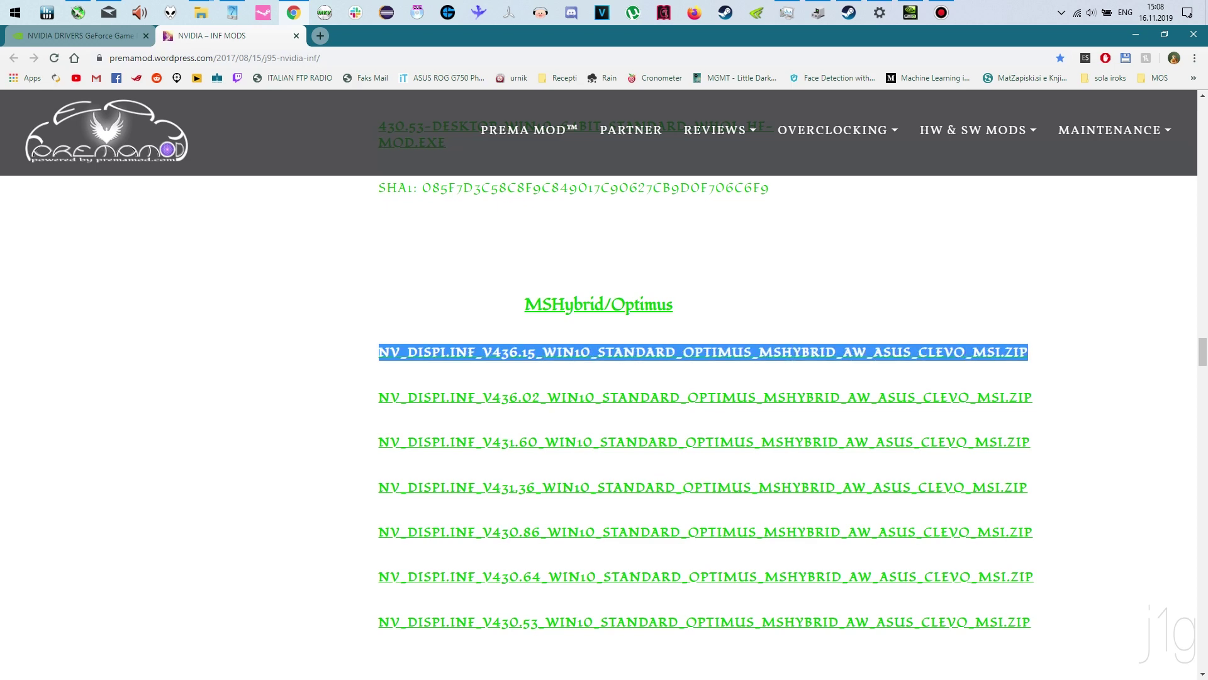
pyautogui.click(794, 356)
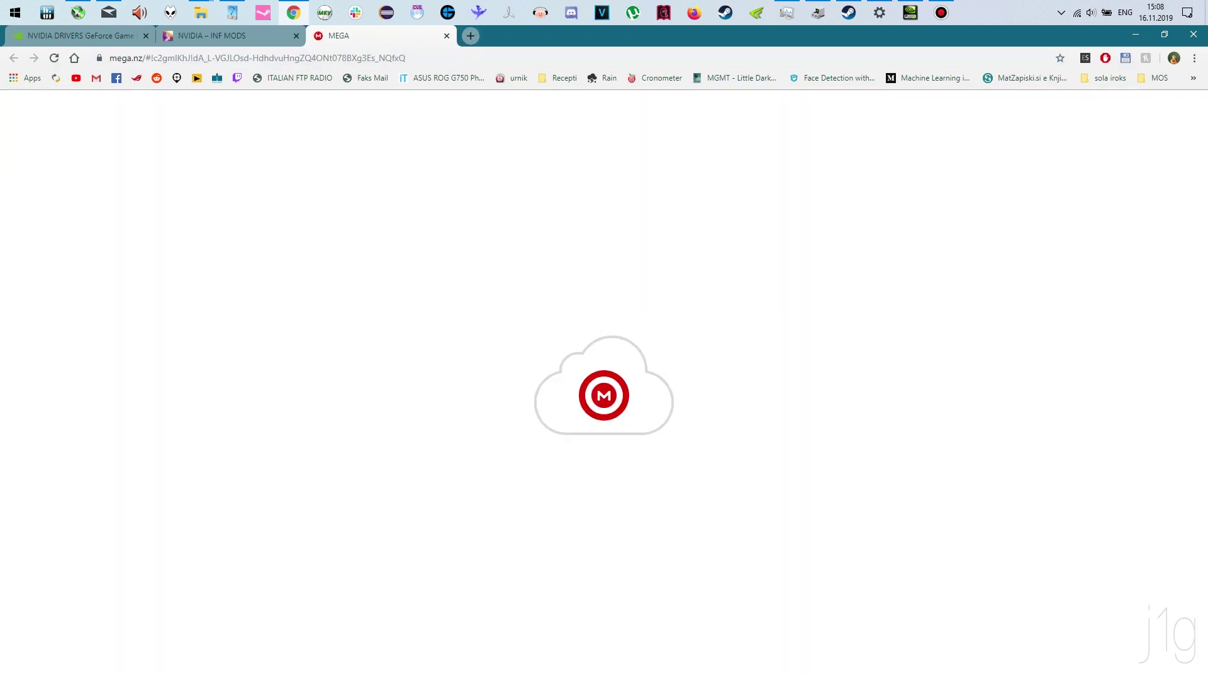
pyautogui.hotkey('ctrl', 'w')
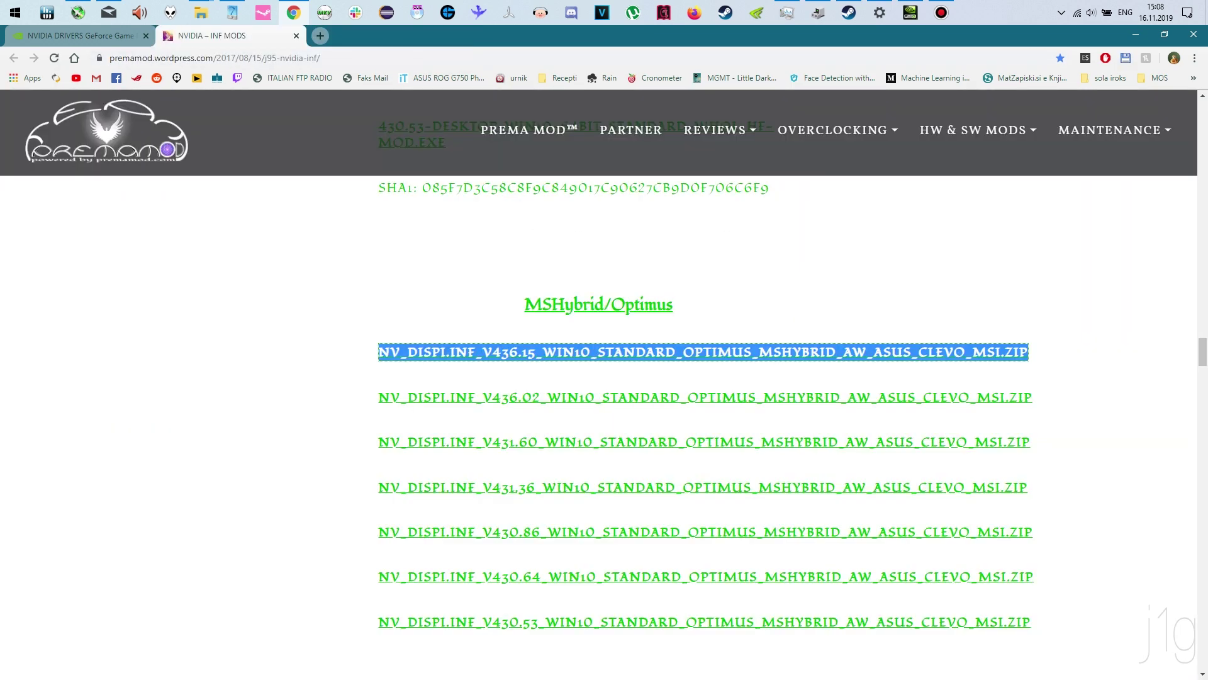
# - Open the downloaded v436.15 Win10 Standard Optimus INF zip from the browser's download history and select nvami.inf and nv_dispi.inf in turn
pyautogui.hotkey('ctrl', 'j')
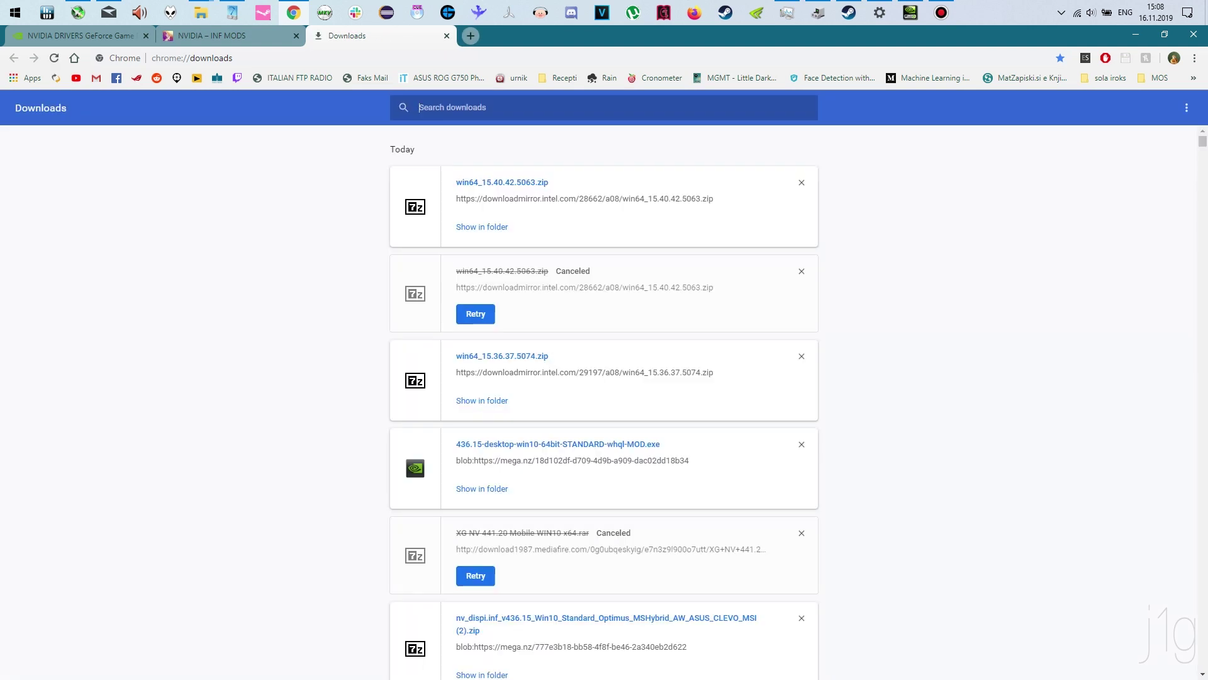
pyautogui.scroll(-2, 604, 403)
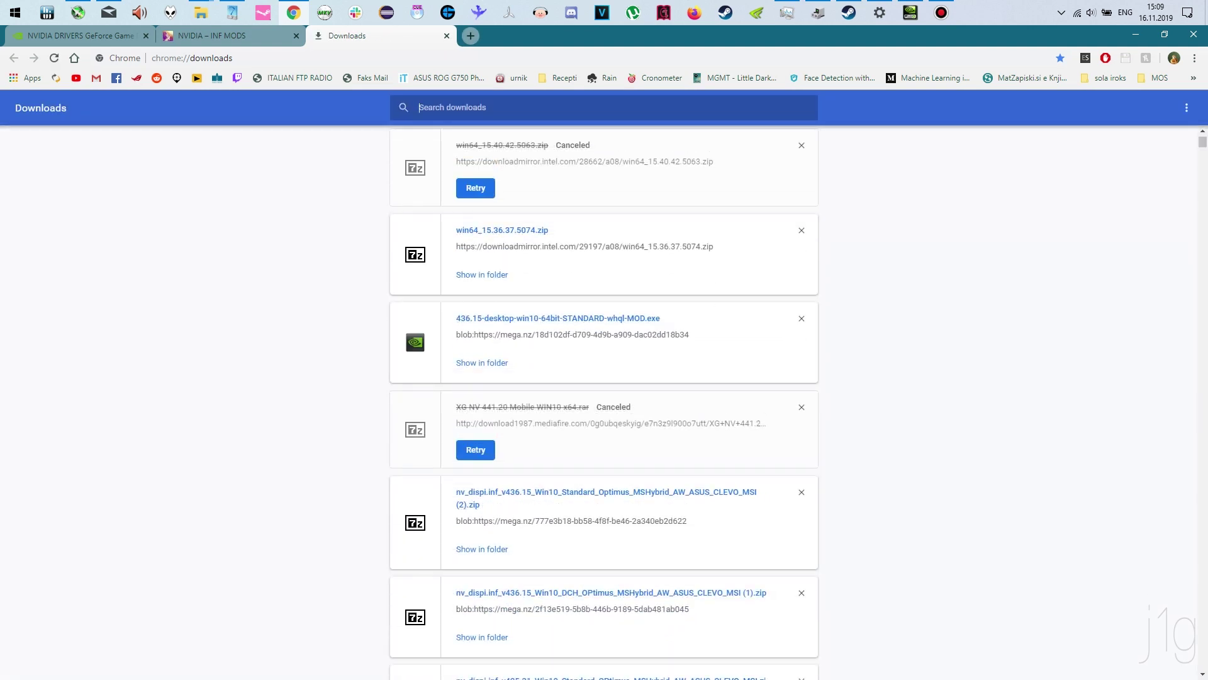
pyautogui.click(606, 492)
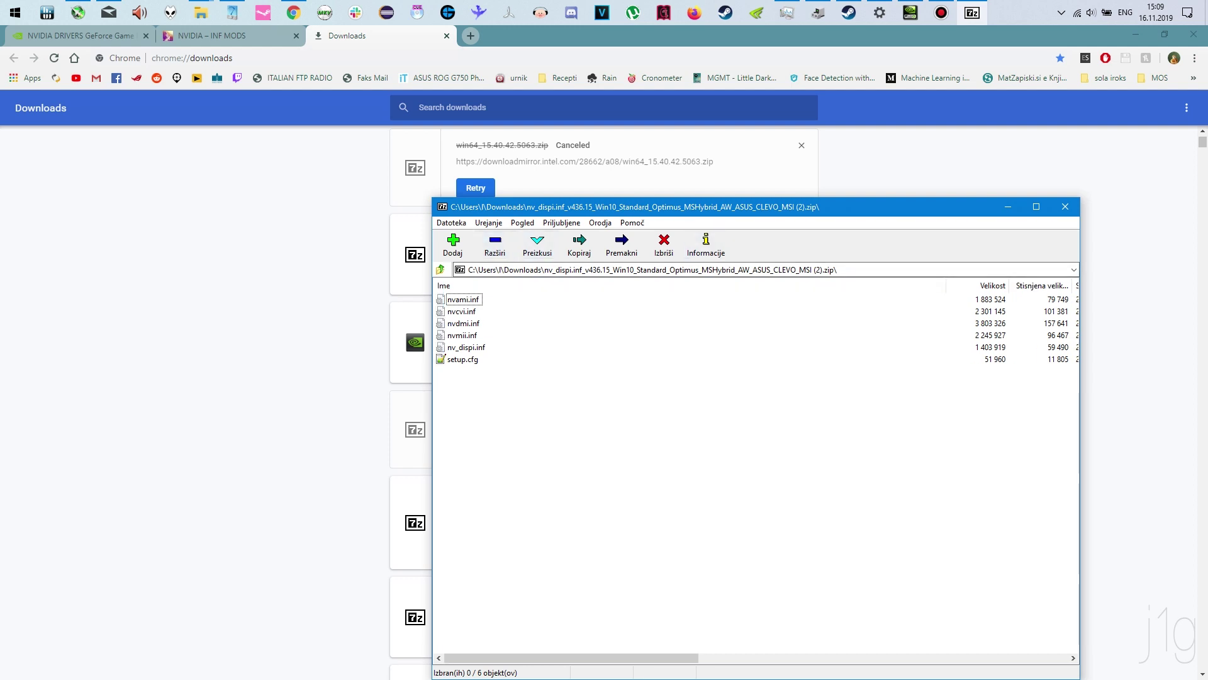
pyautogui.click(463, 299)
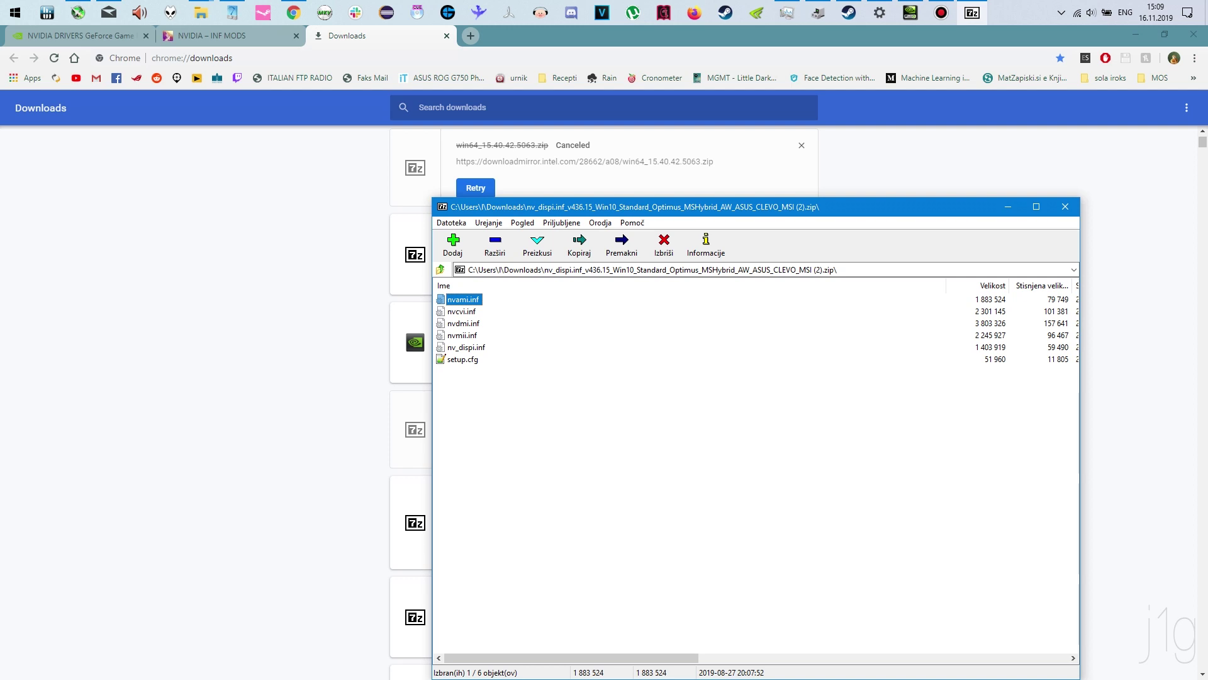
pyautogui.click(466, 347)
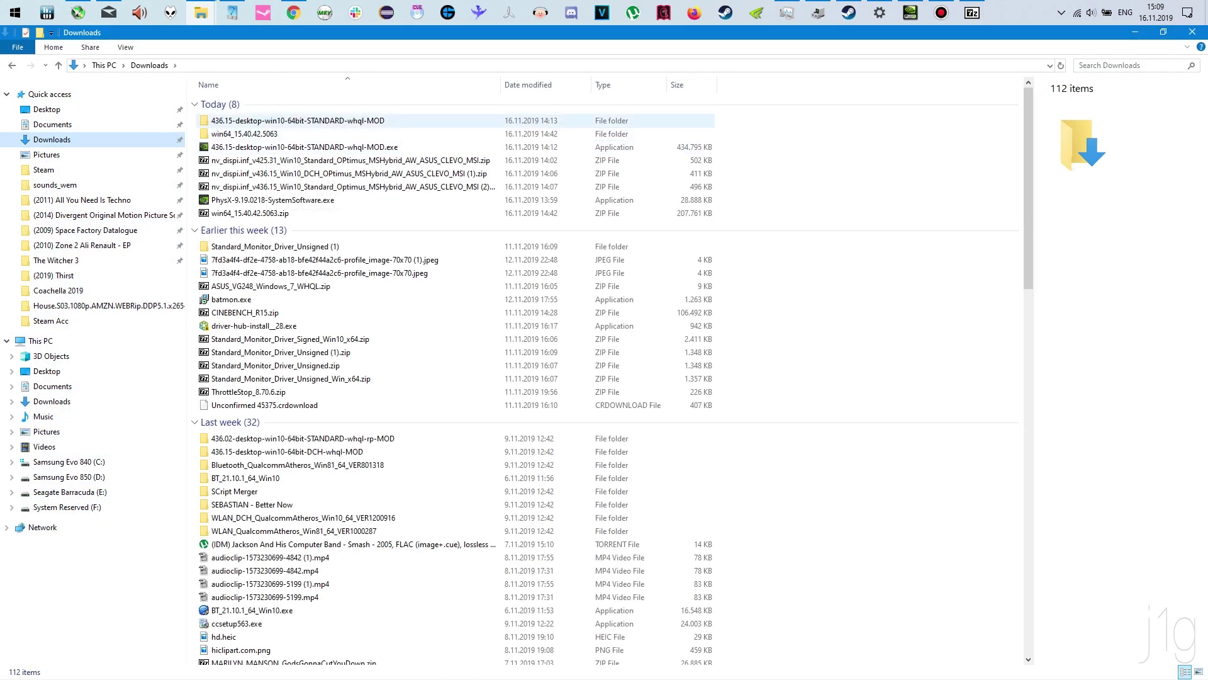
# - Switch to File Explorer, open the 436.15-desktop-win10-64bit-STANDARD-whql-MOD folder in Downloads and select nvami.inf and nv_dispi.inf in turn
pyautogui.doubleClick(298, 120)
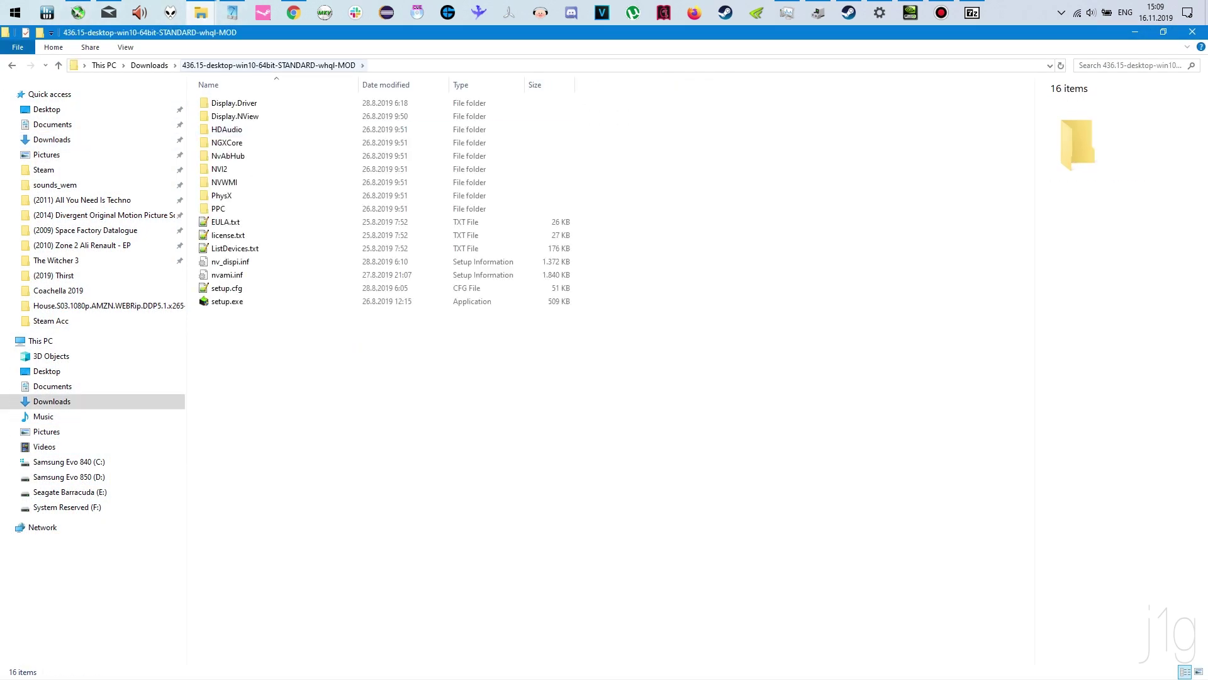
pyautogui.moveTo(534, 391); pyautogui.dragTo(478, 629)
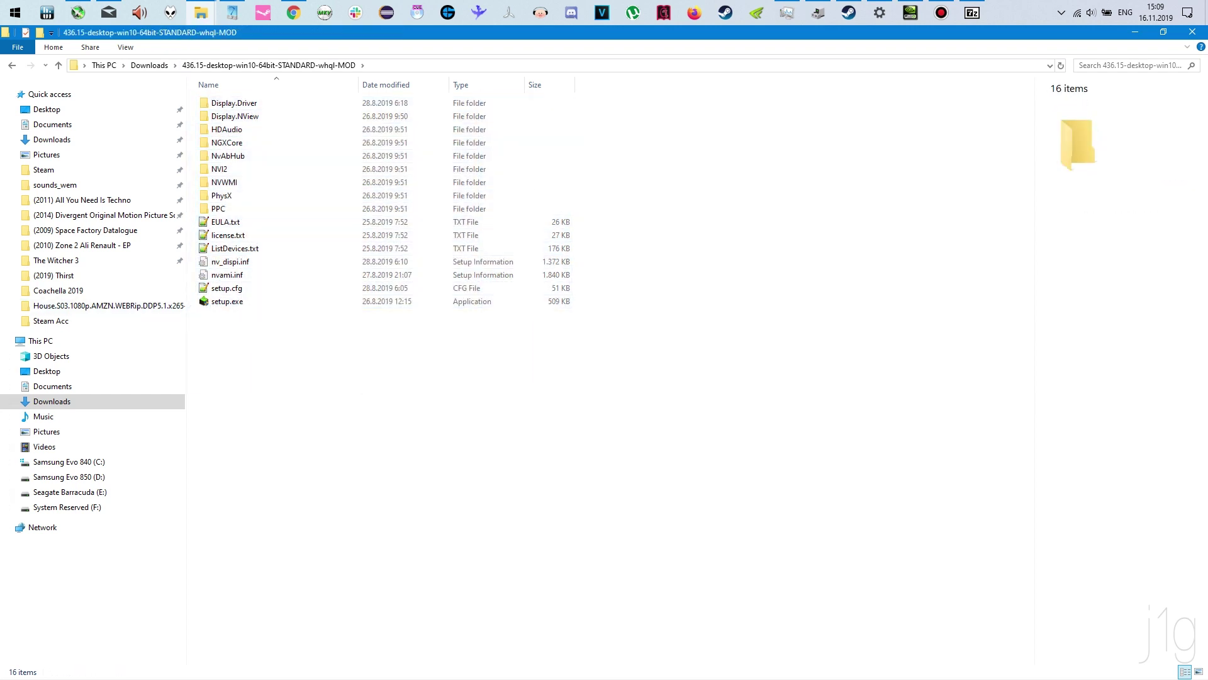
pyautogui.click(277, 274)
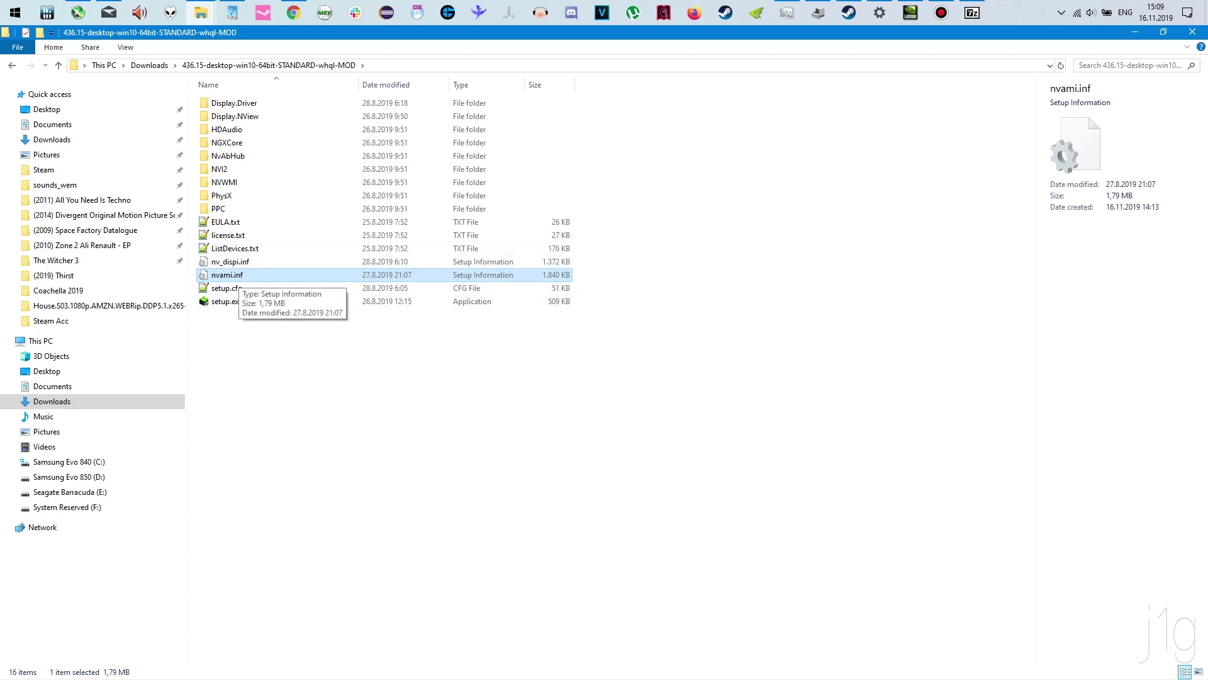
pyautogui.click(239, 262)
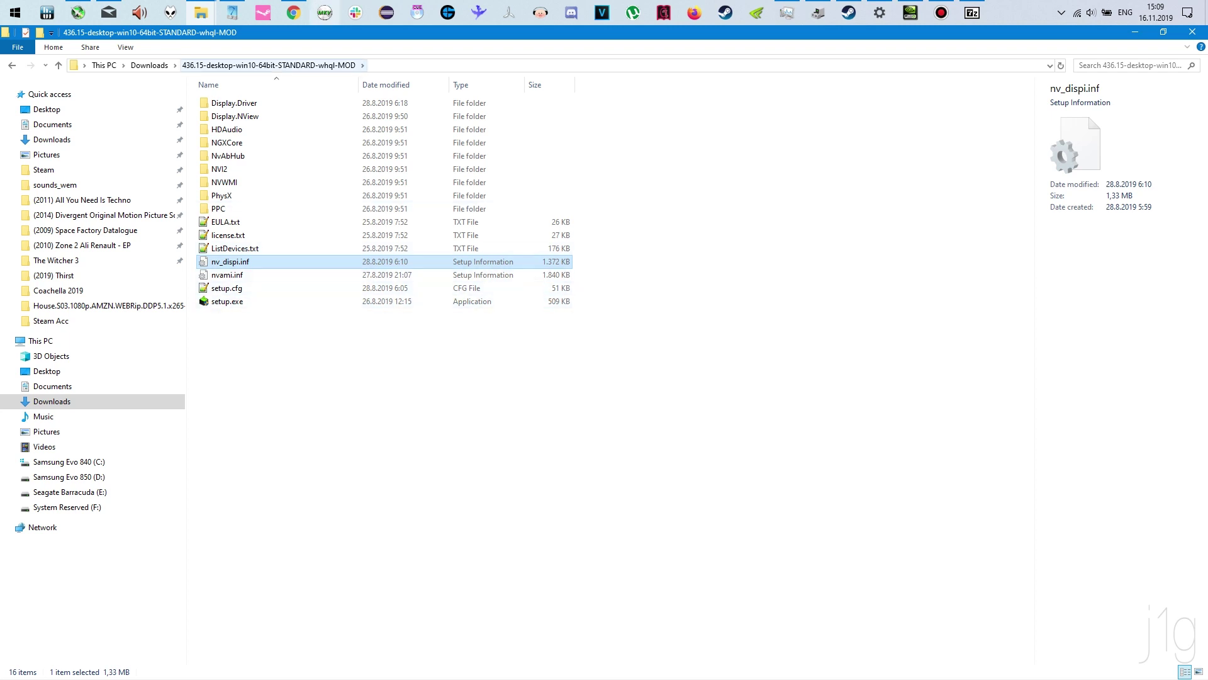
# - Switch back to Chrome and return to the INF mods page's instructions for disabling driver signature enforcement
pyautogui.moveTo(293, 12)
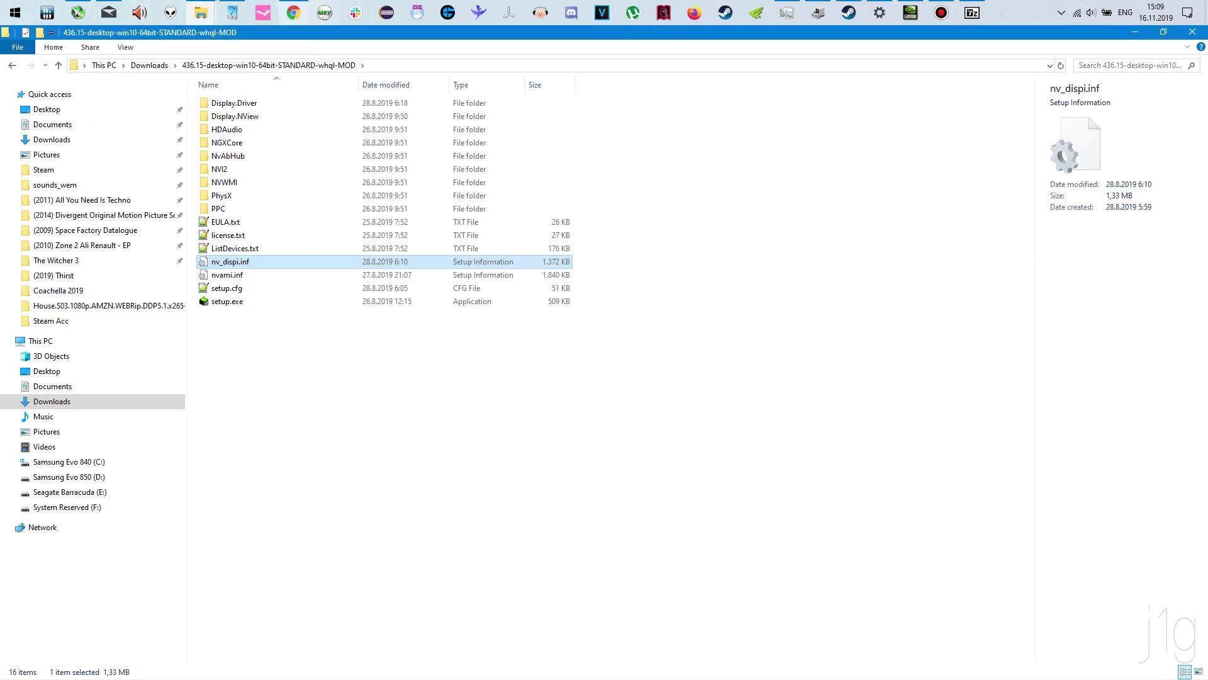
pyautogui.click(293, 13)
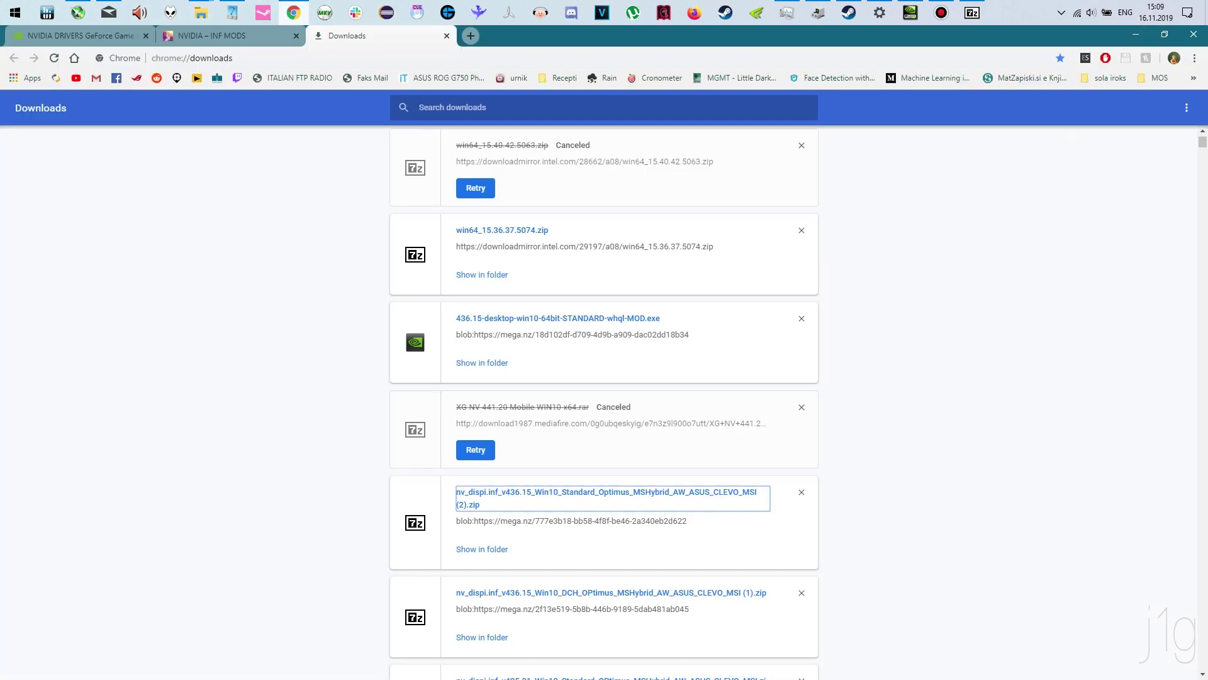
pyautogui.hotkey('ctrl', 'shift', 'Tab')
pyautogui.scroll(15, 599, 384)
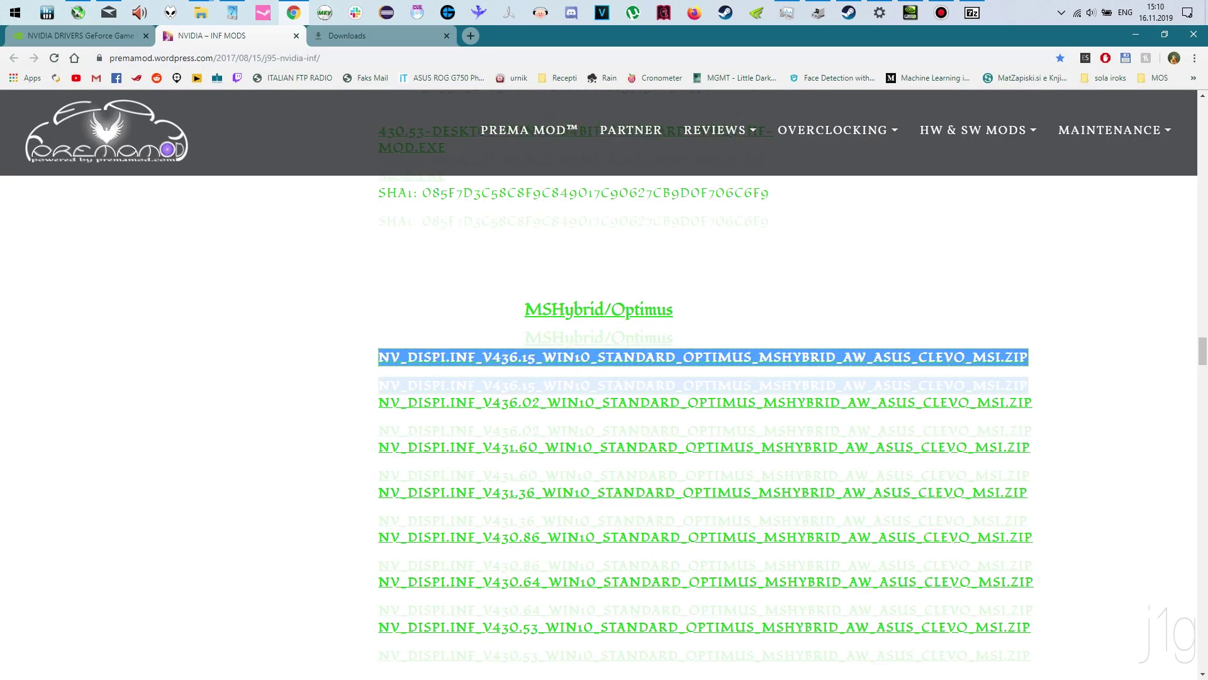
# - Bring up the Windows power options to point out Restart, and close them without restarting
pyautogui.click(15, 12)
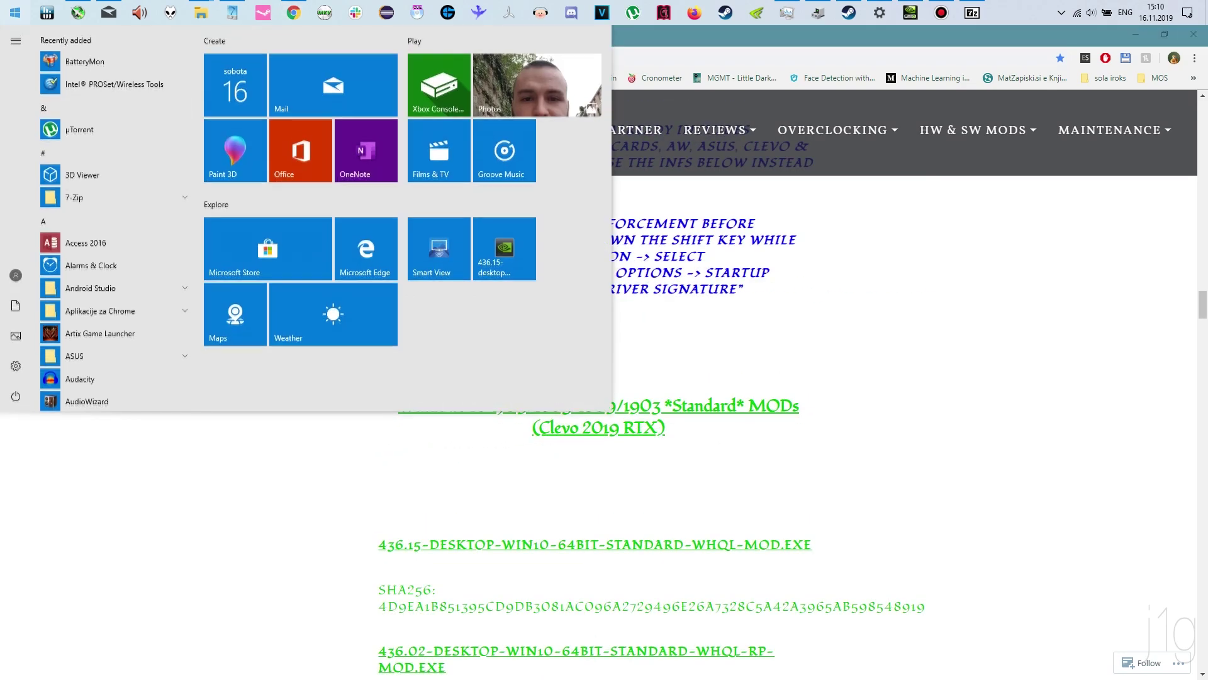
pyautogui.click(16, 398)
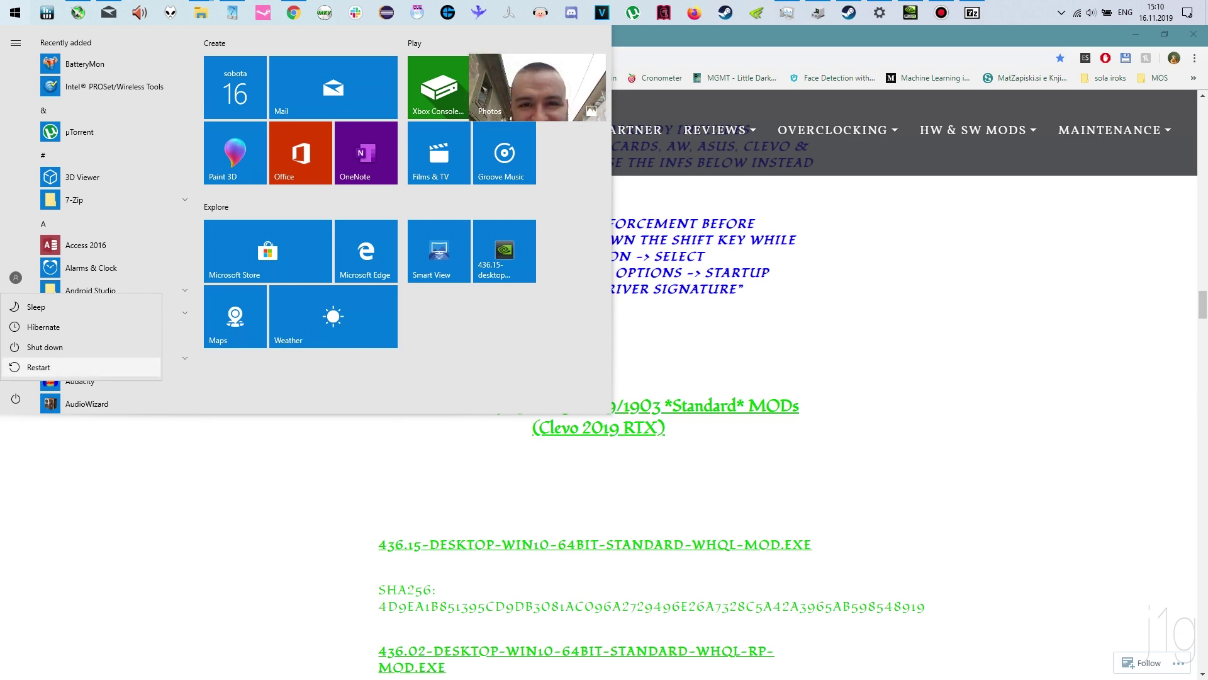
pyautogui.keyDown('shift'); pyautogui.click(38, 367); pyautogui.keyUp('shift')
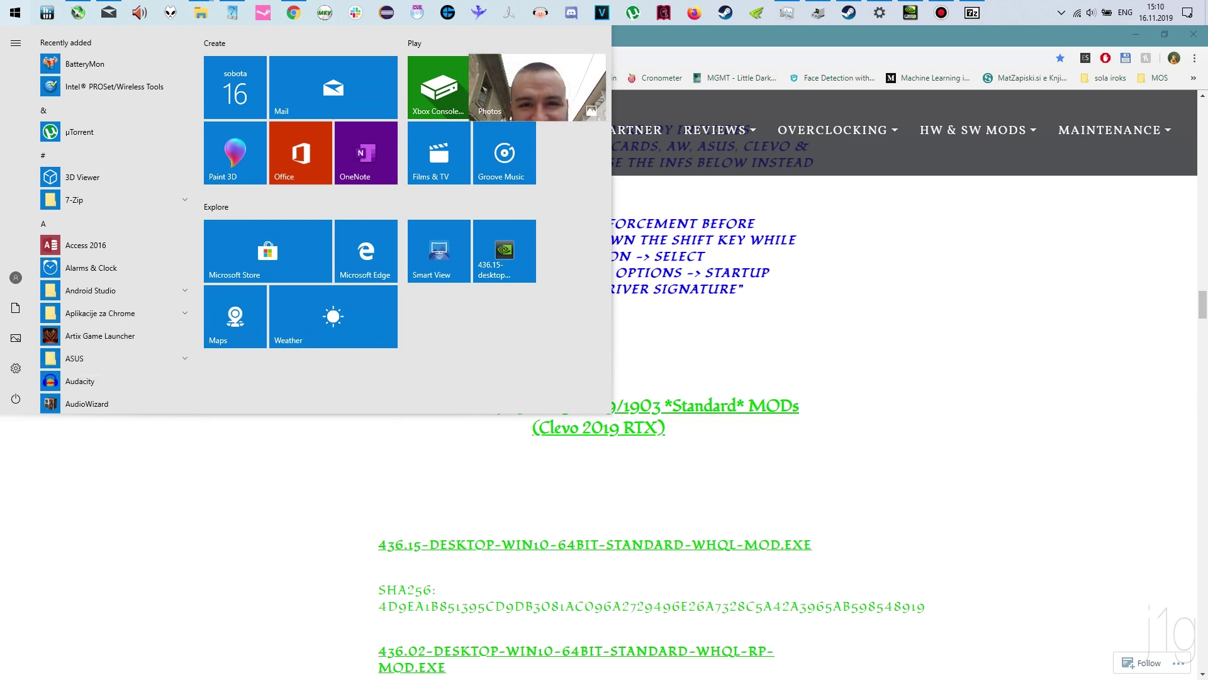
pyautogui.press('Escape')
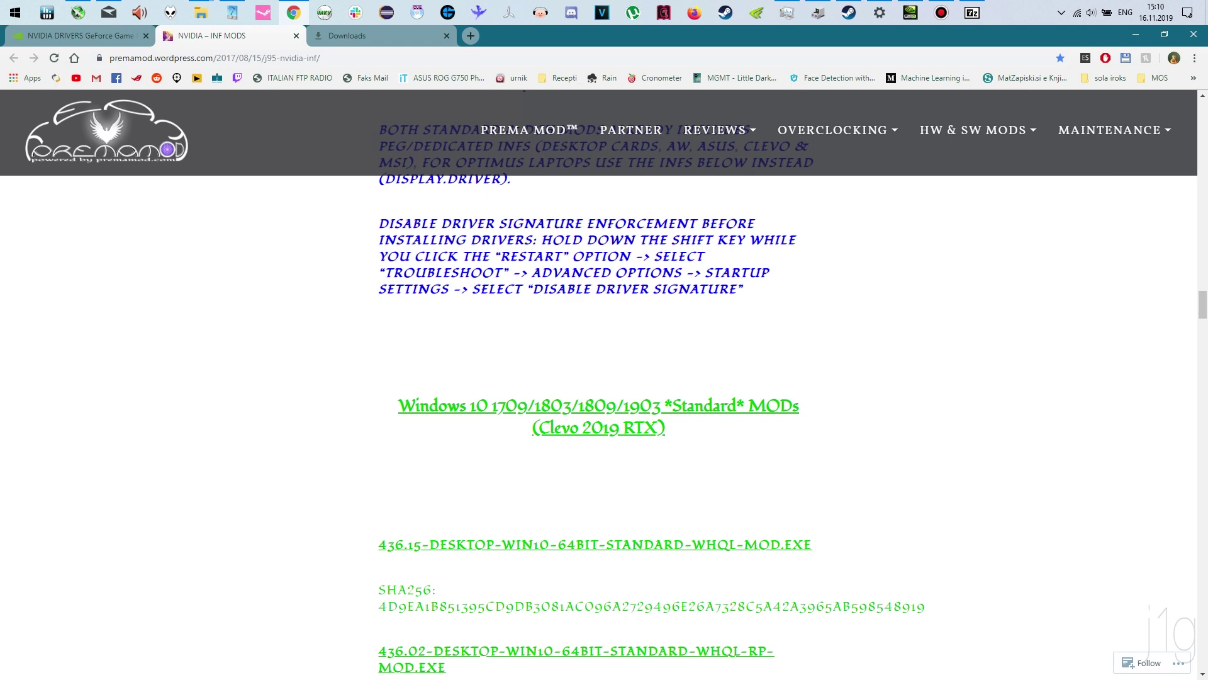
# - Switch to the File Explorer window showing the 436.15-desktop-win10-64bit-STANDARD-whql-MOD folder and select setup.exe
pyautogui.click(201, 12)
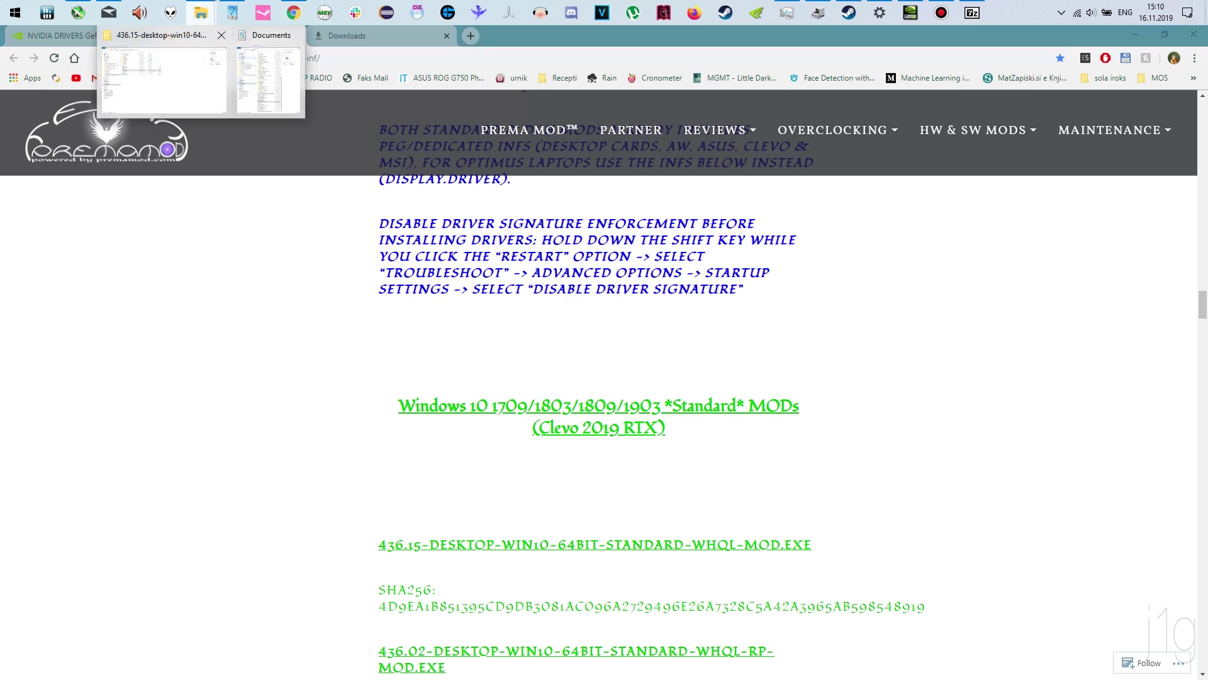
pyautogui.click(162, 76)
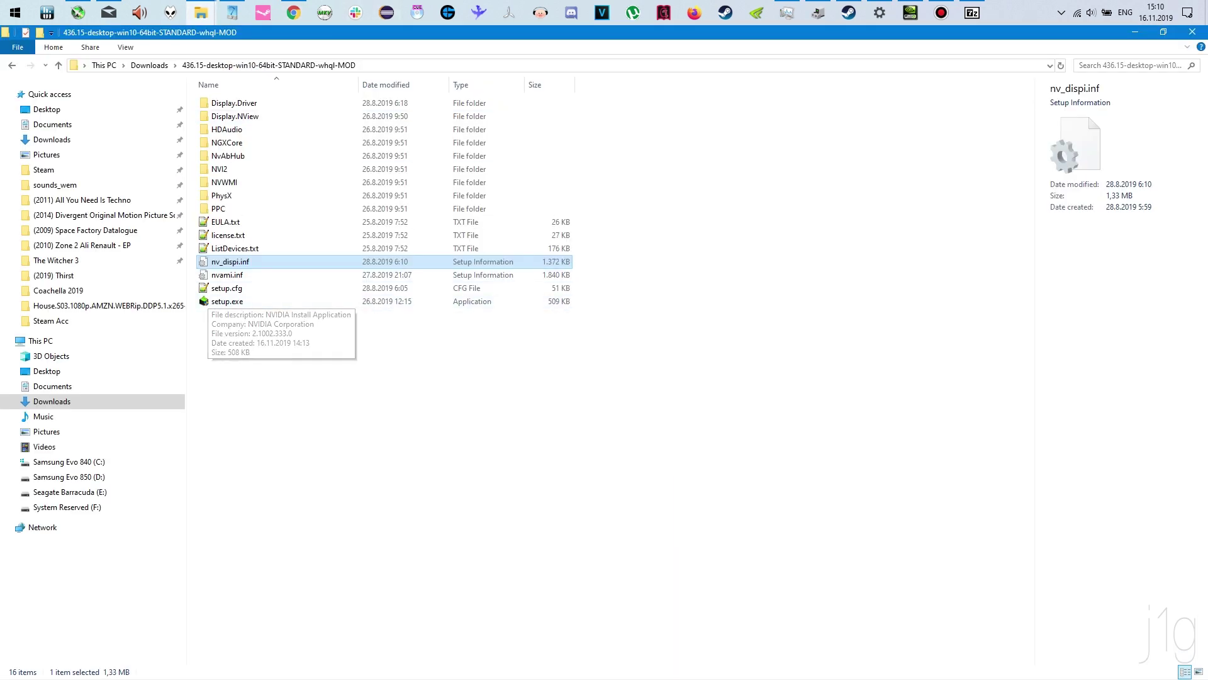
pyautogui.click(629, 156)
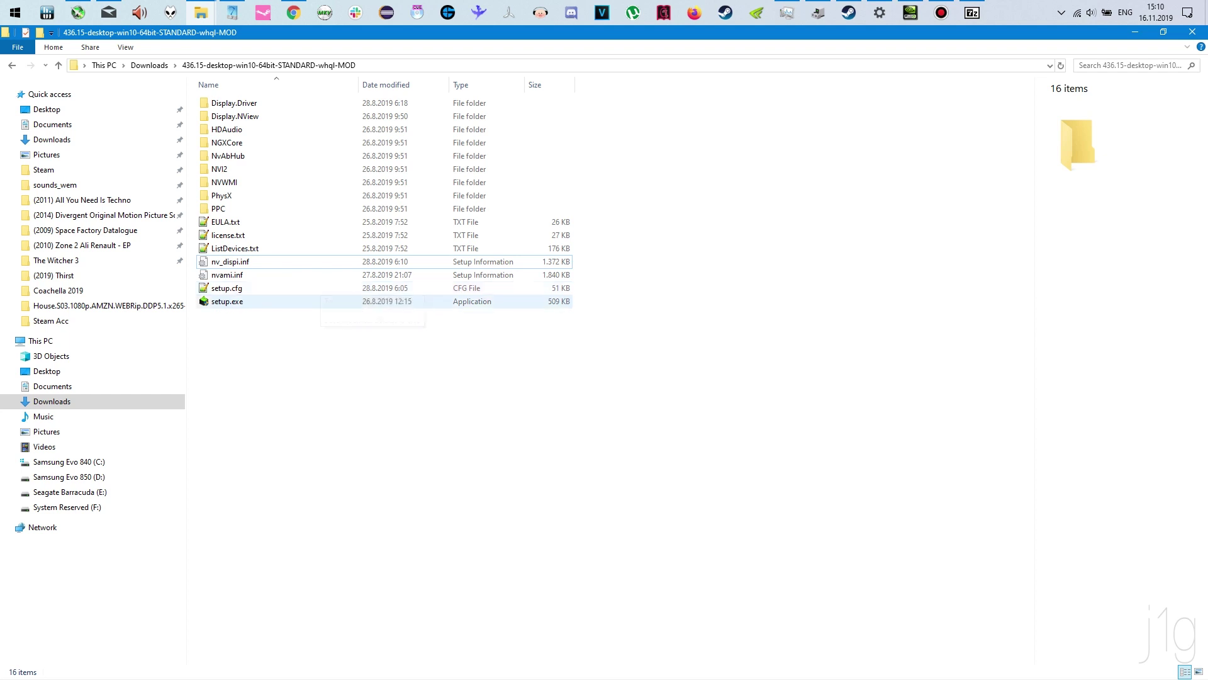
pyautogui.click(318, 301)
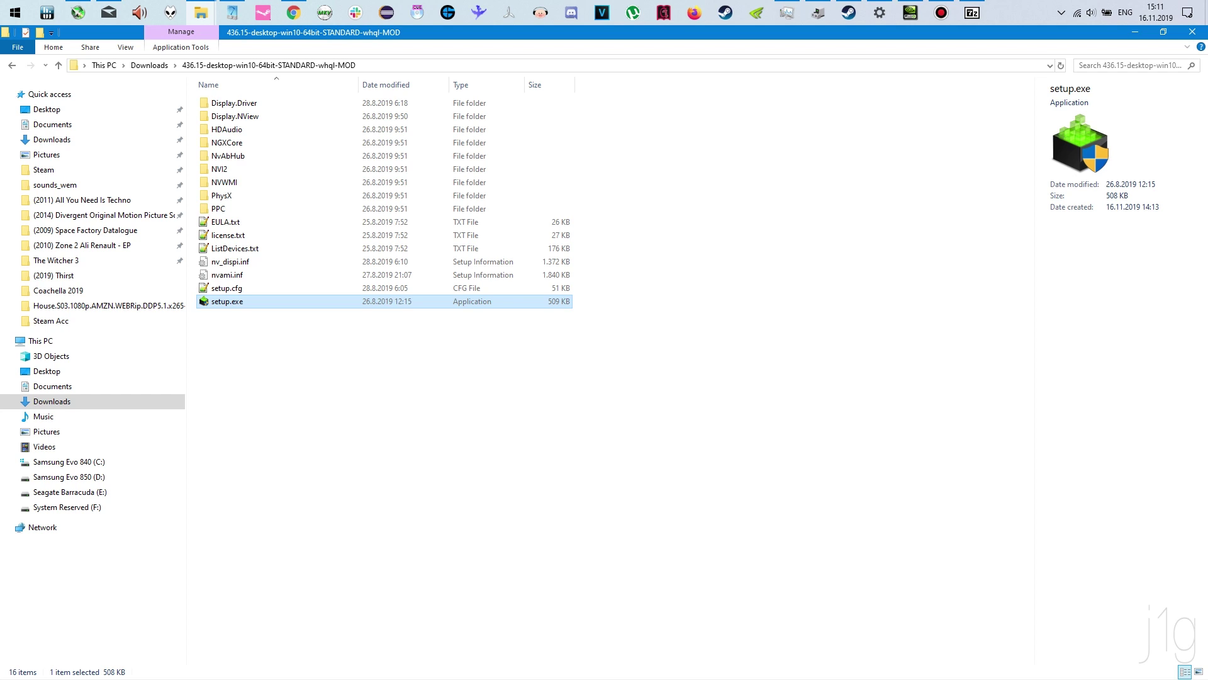
# - Switch to Windows Settings, return to its home page and open Graphics settings from the System display page
pyautogui.click(880, 13)
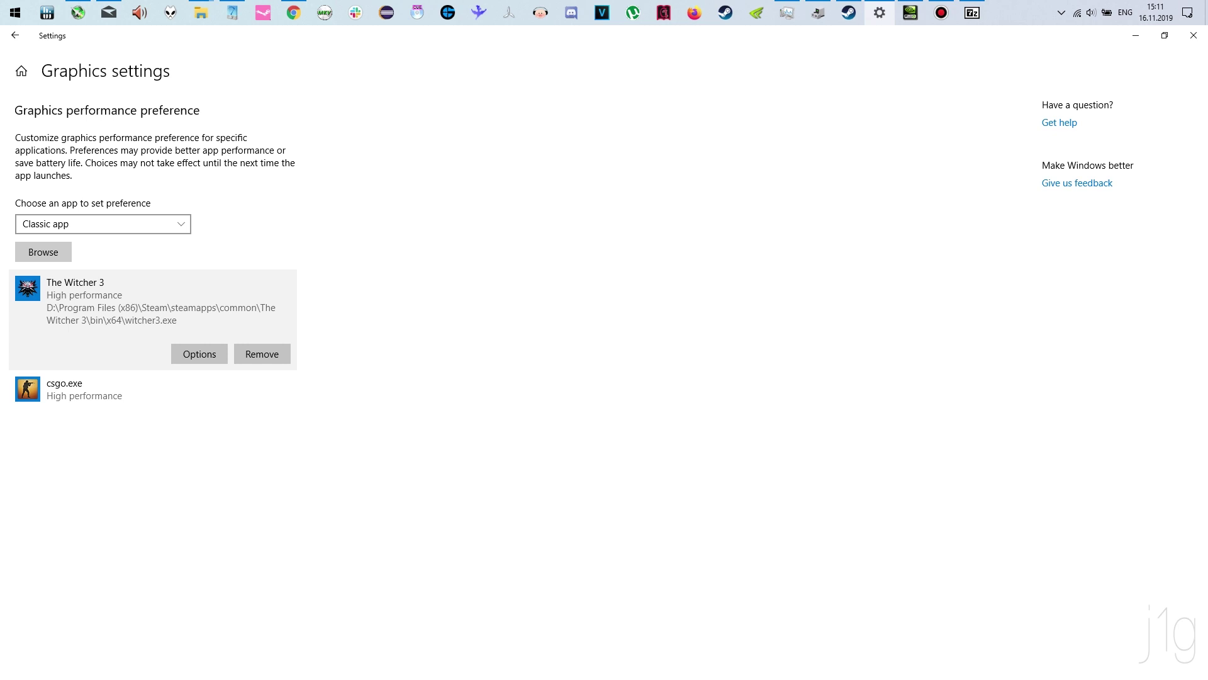
pyautogui.click(15, 36)
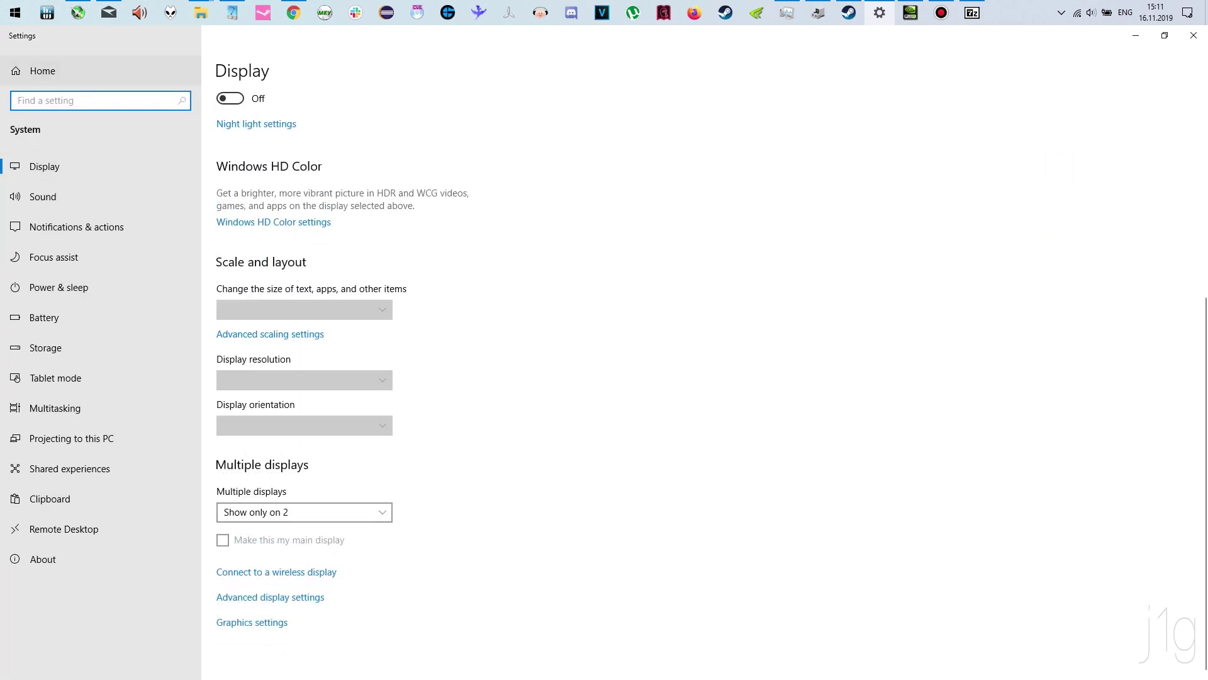
pyautogui.click(43, 71)
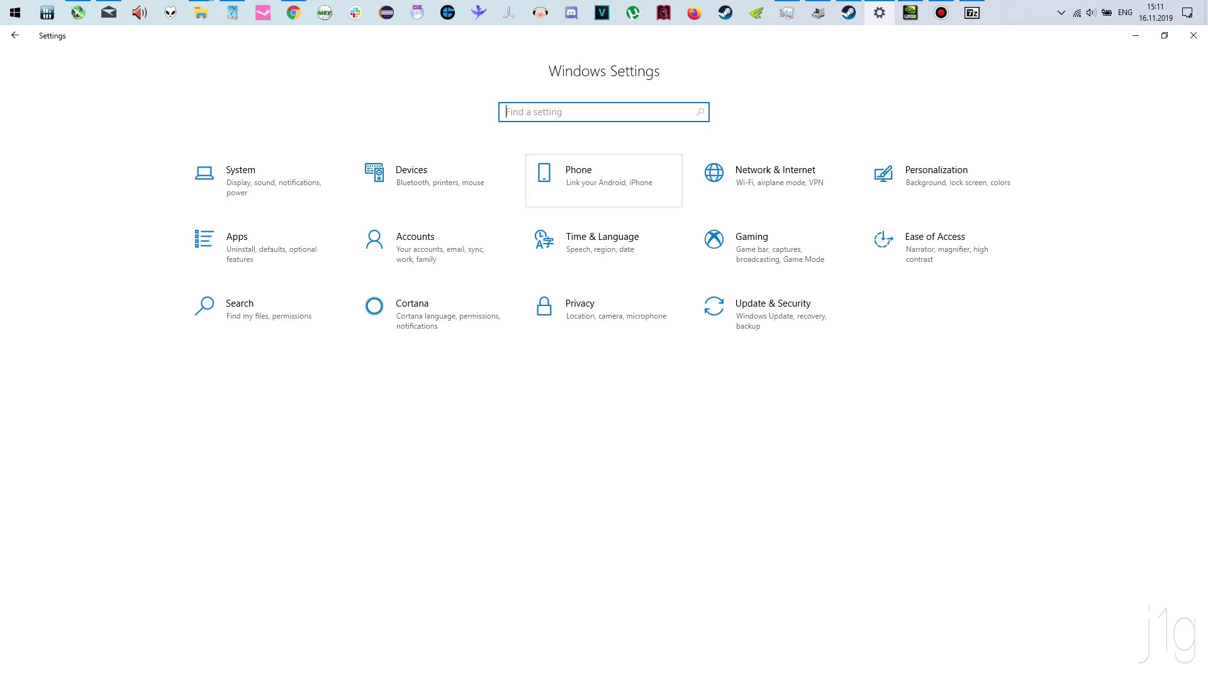
pyautogui.click(265, 181)
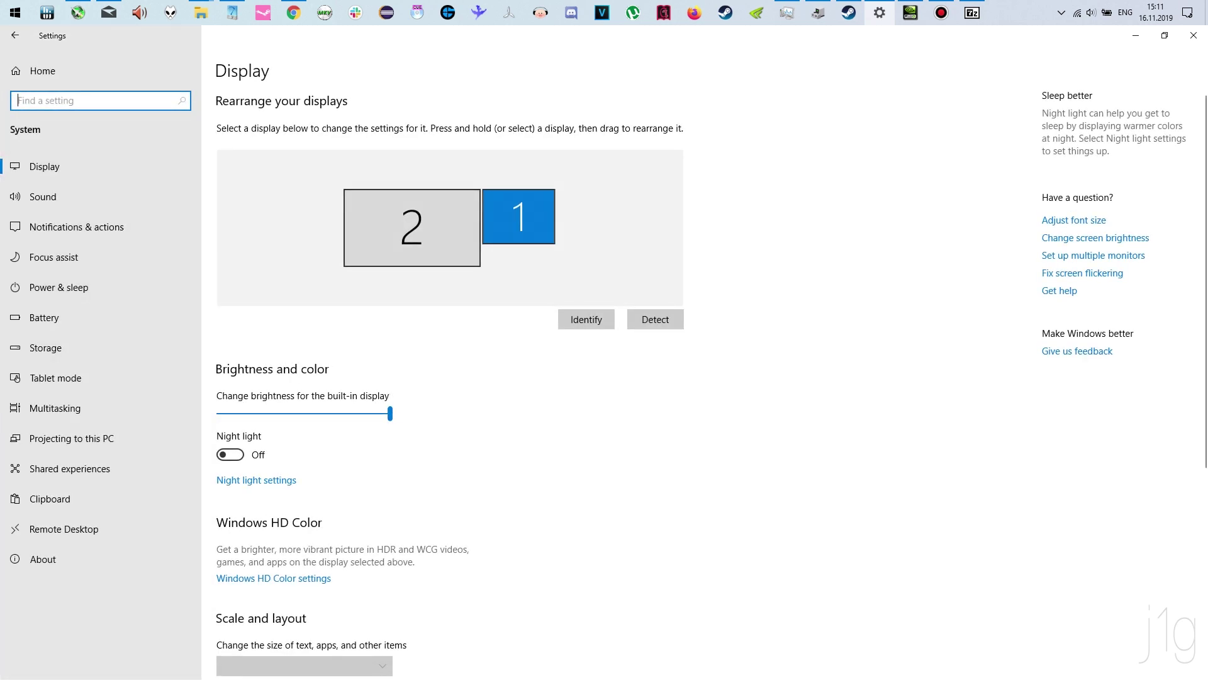
pyautogui.click(15, 35)
pyautogui.click(265, 180)
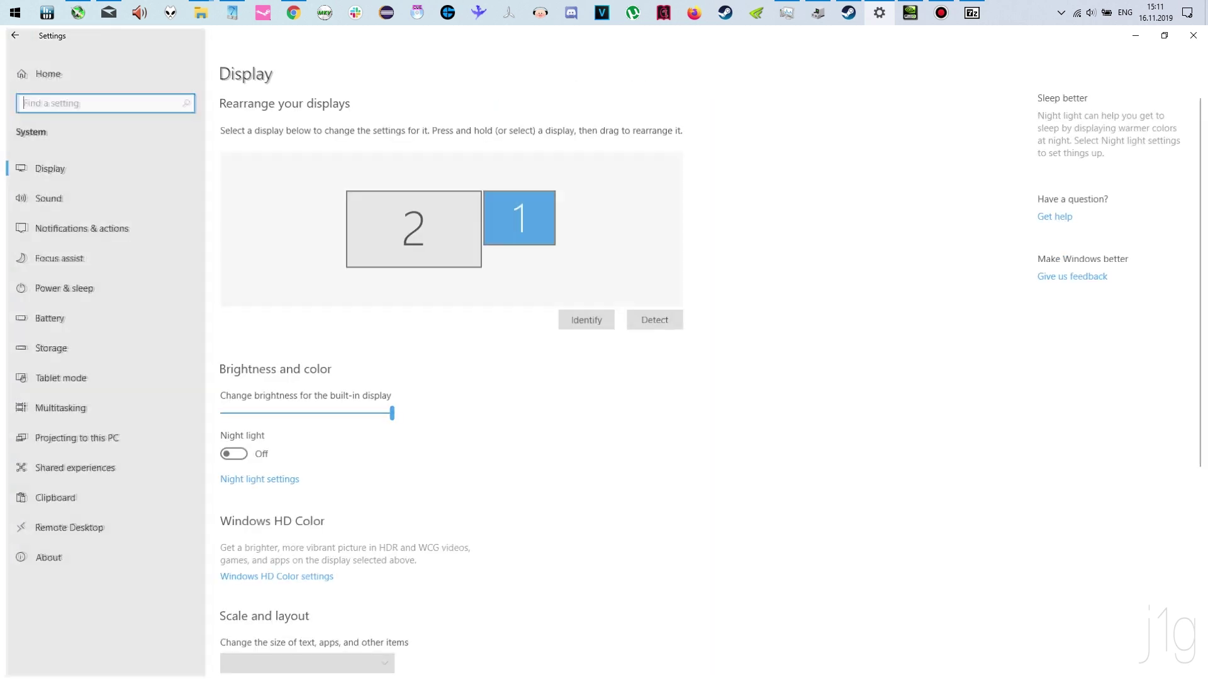
pyautogui.scroll(-5, 604, 378)
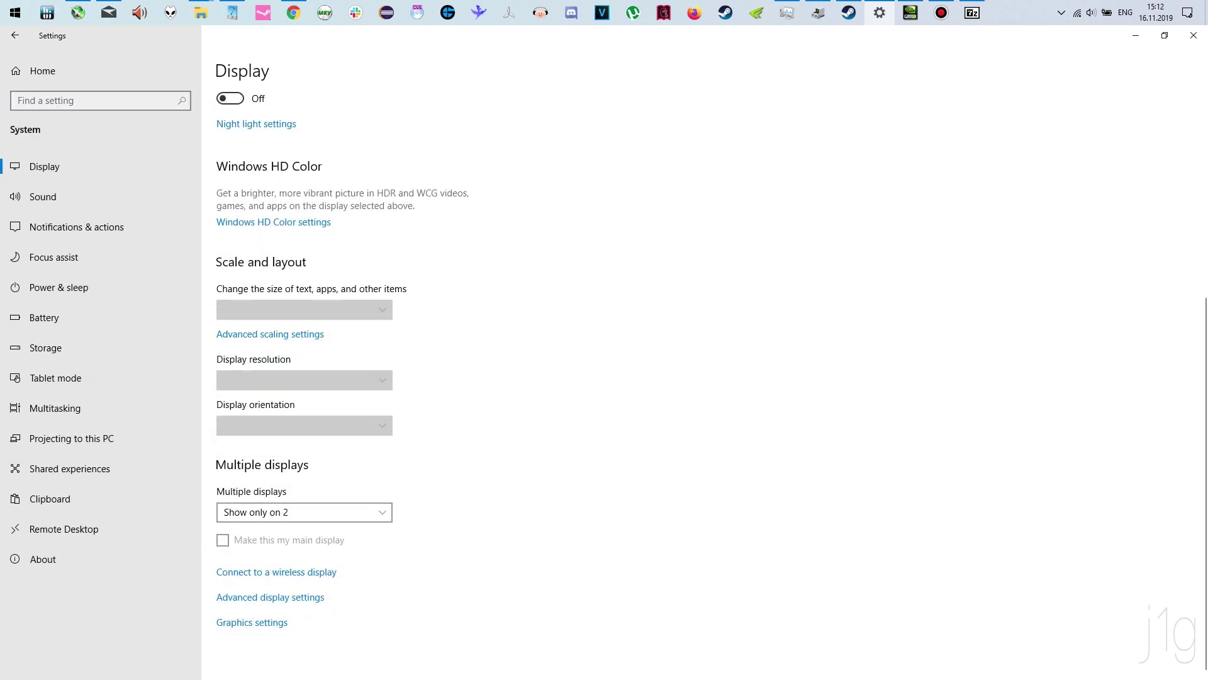
pyautogui.click(252, 622)
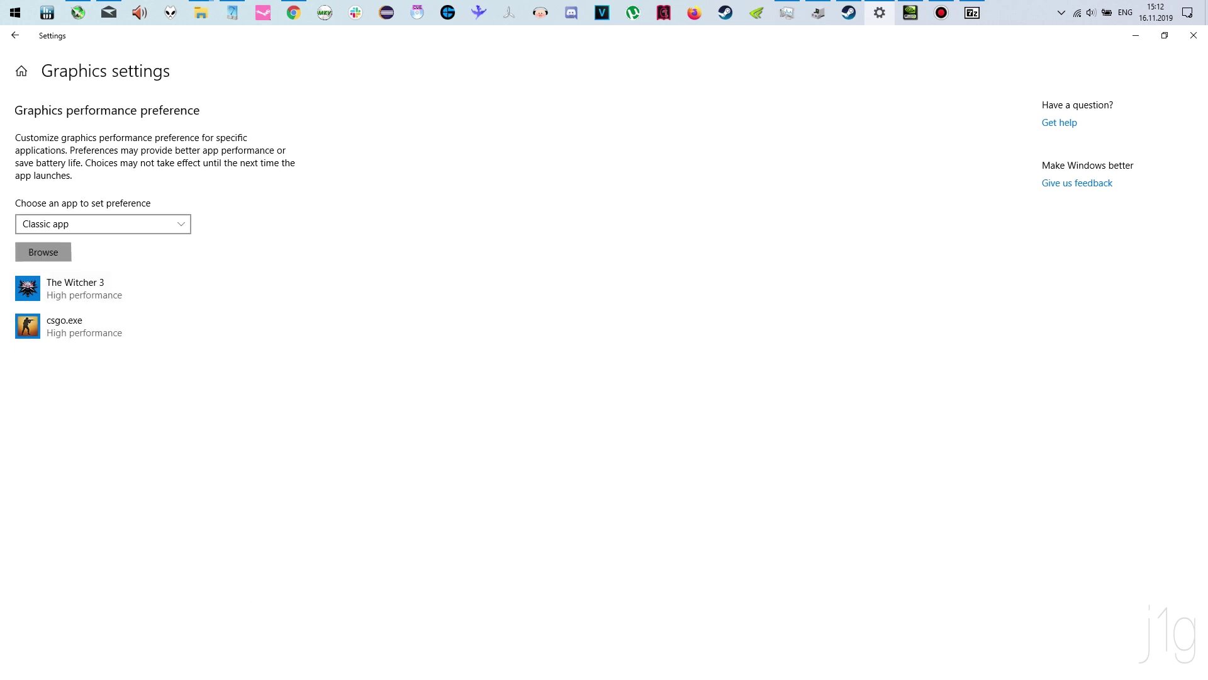
# - Browse for a classic app in Steam's common games folder and close the file picker without adding one
pyautogui.click(43, 252)
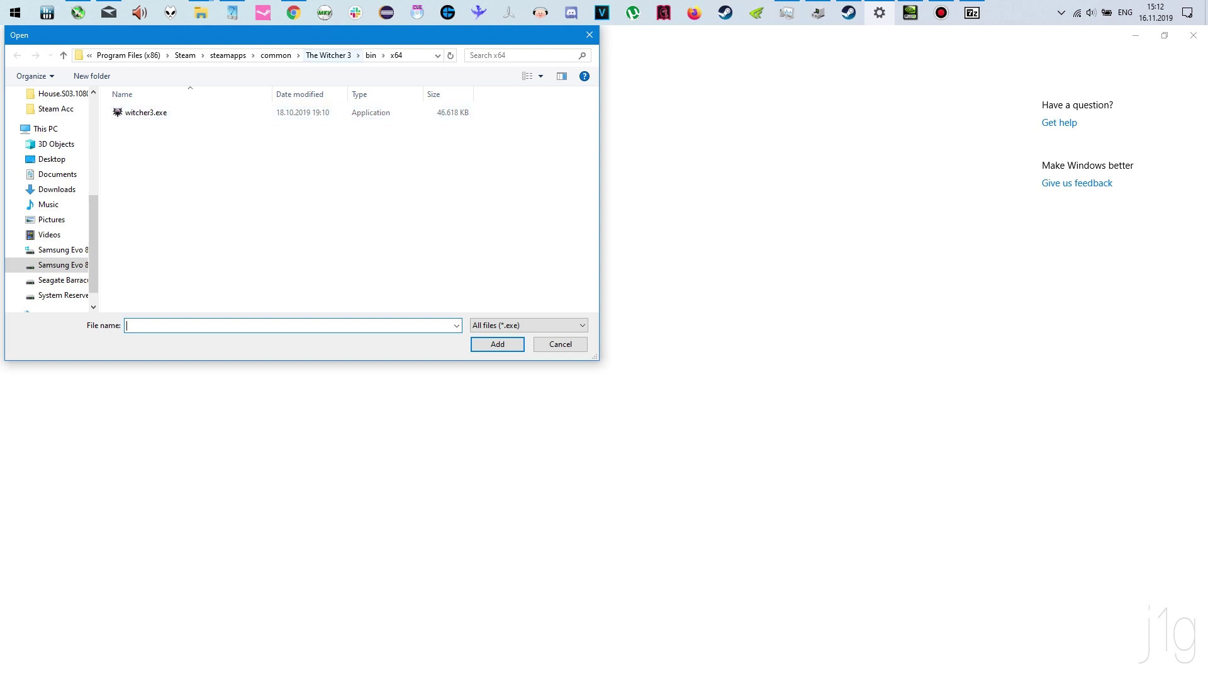
pyautogui.click(328, 55)
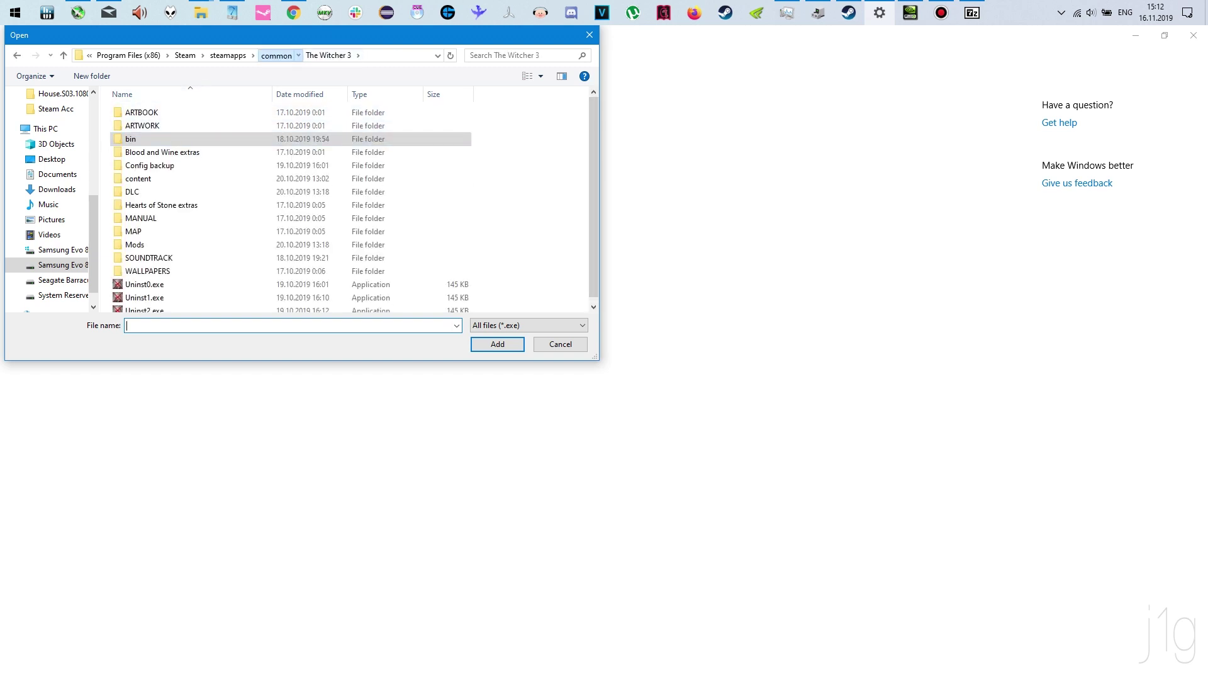
pyautogui.click(275, 56)
pyautogui.click(188, 212)
pyautogui.scroll(-2, 189, 146)
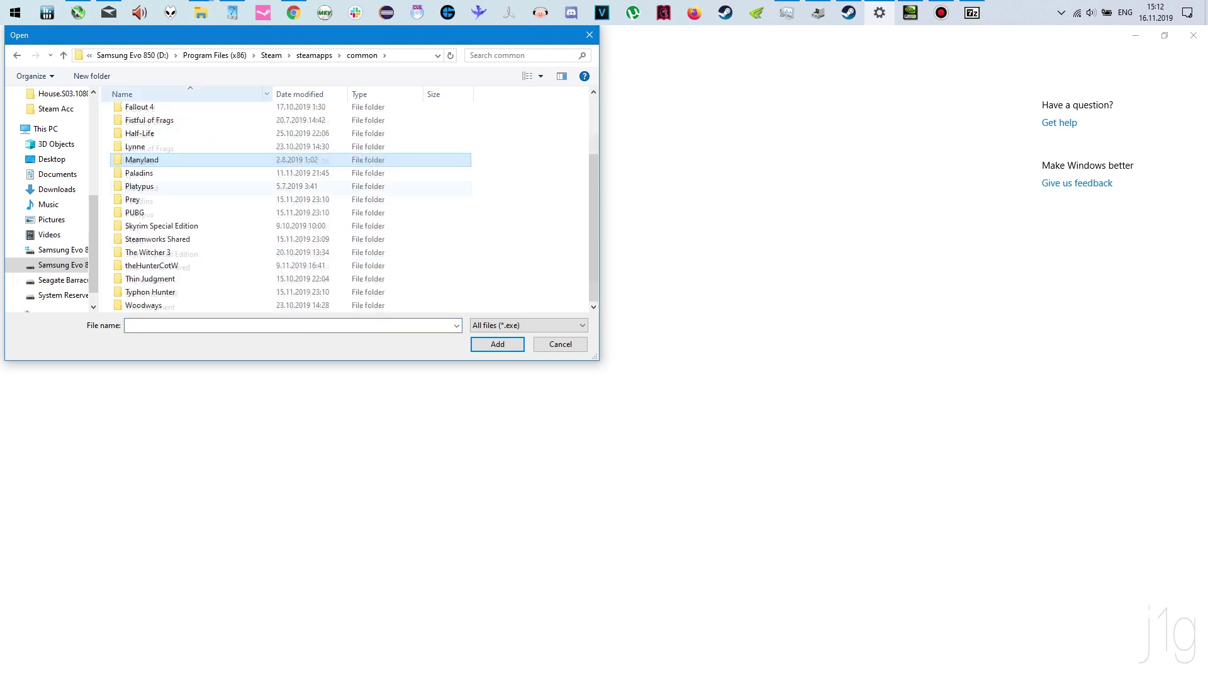
pyautogui.scroll(2, 189, 146)
pyautogui.click(589, 35)
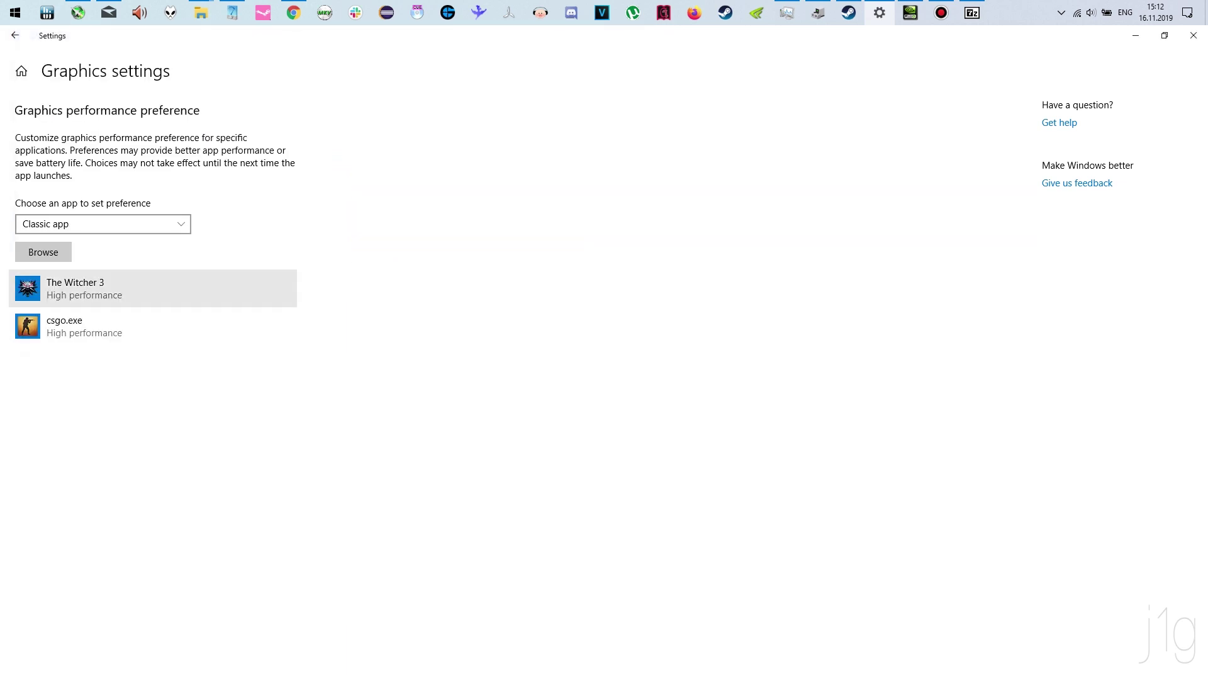
# - Set The Witcher 3's graphics preference to System default and save it
pyautogui.click(199, 354)
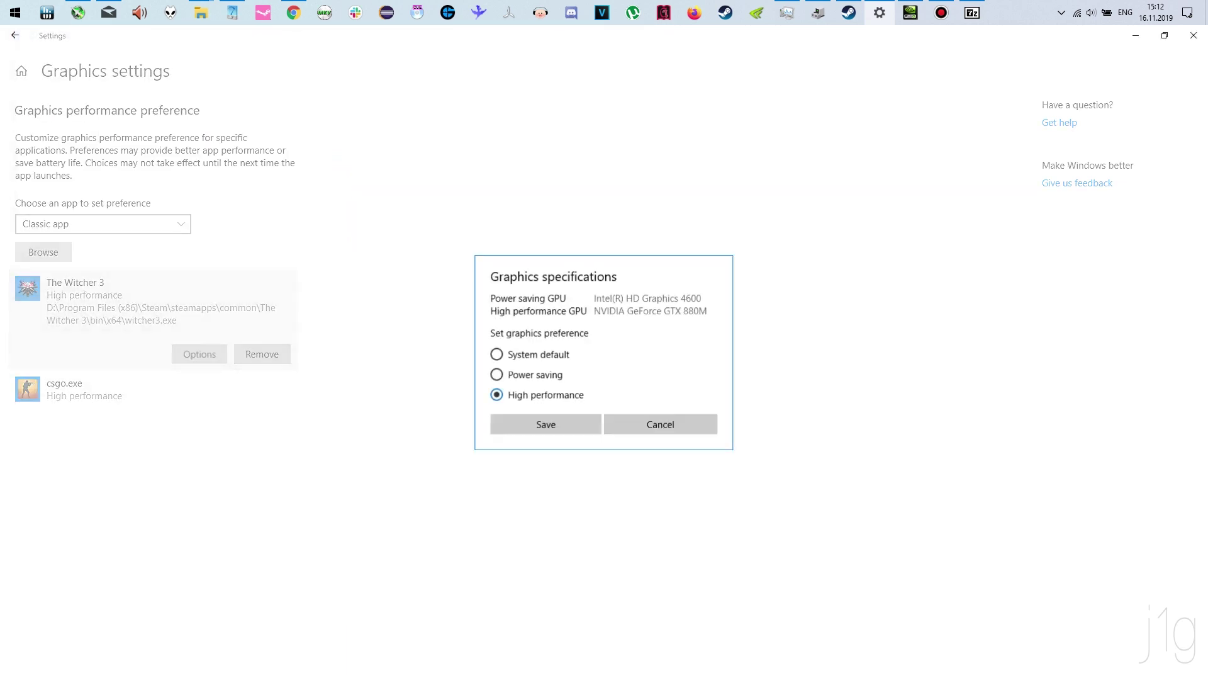
pyautogui.click(546, 424)
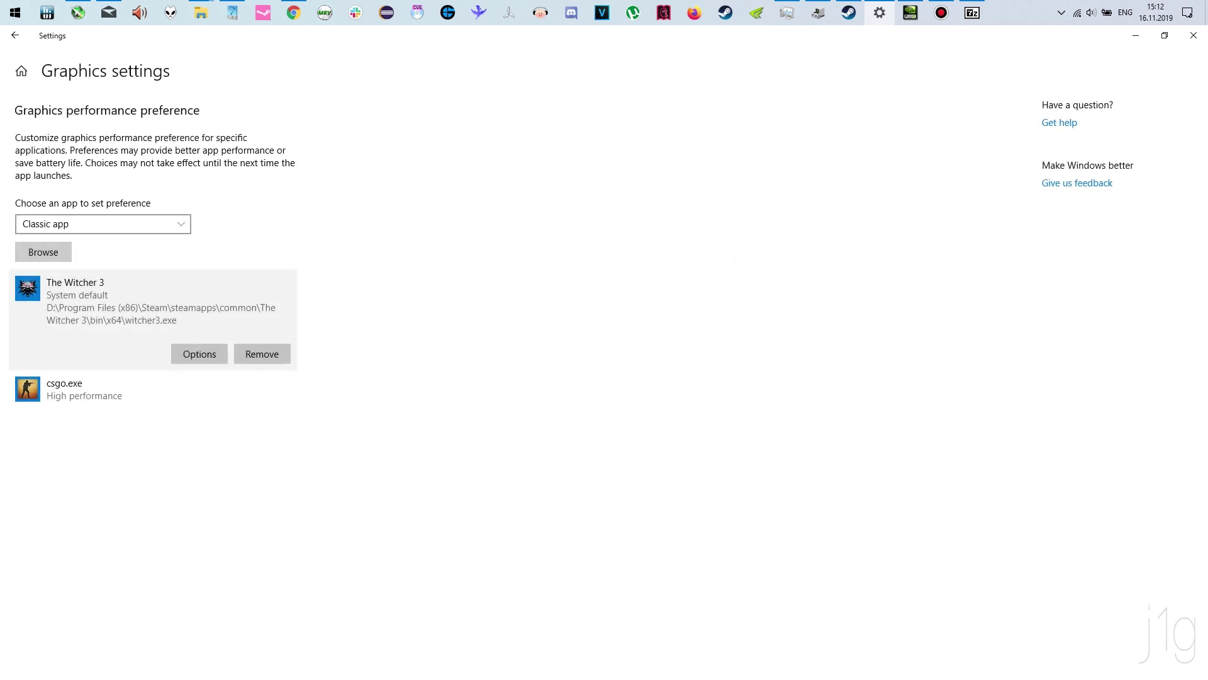
# - Switch the app type to Universal app to look at its app list, and return it to Classic app
pyautogui.click(102, 223)
pyautogui.click(50, 244)
pyautogui.click(103, 251)
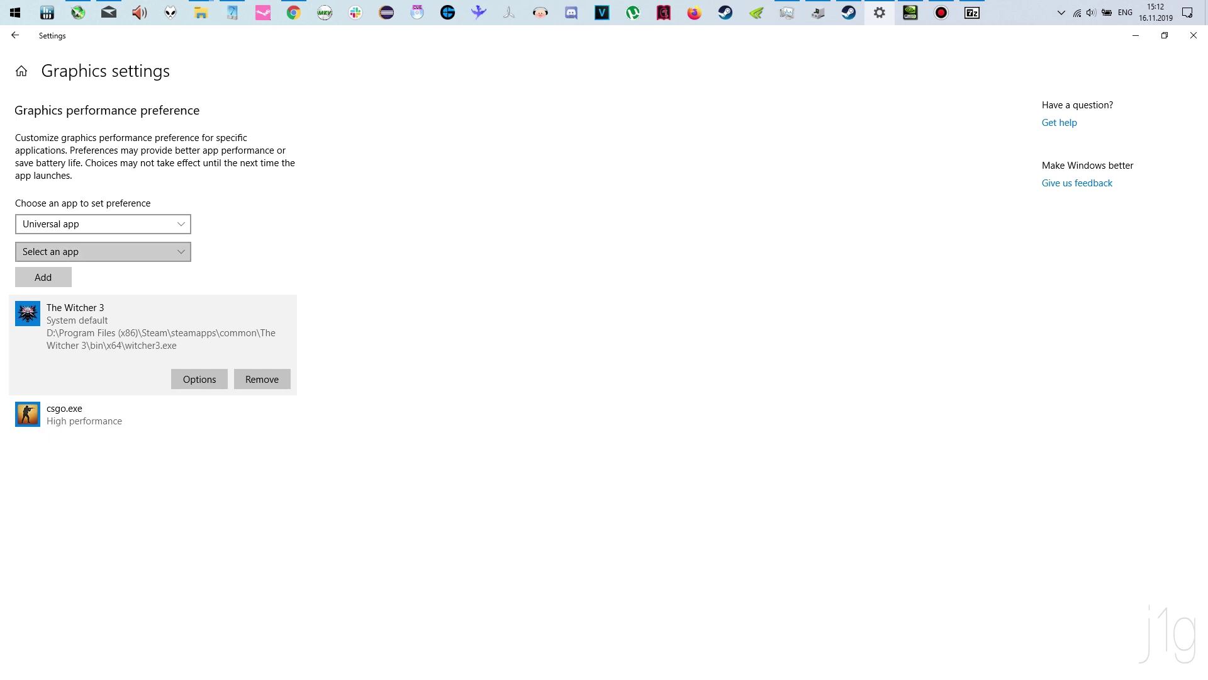
pyautogui.click(102, 251)
pyautogui.press('Escape')
pyautogui.click(103, 224)
pyautogui.click(50, 202)
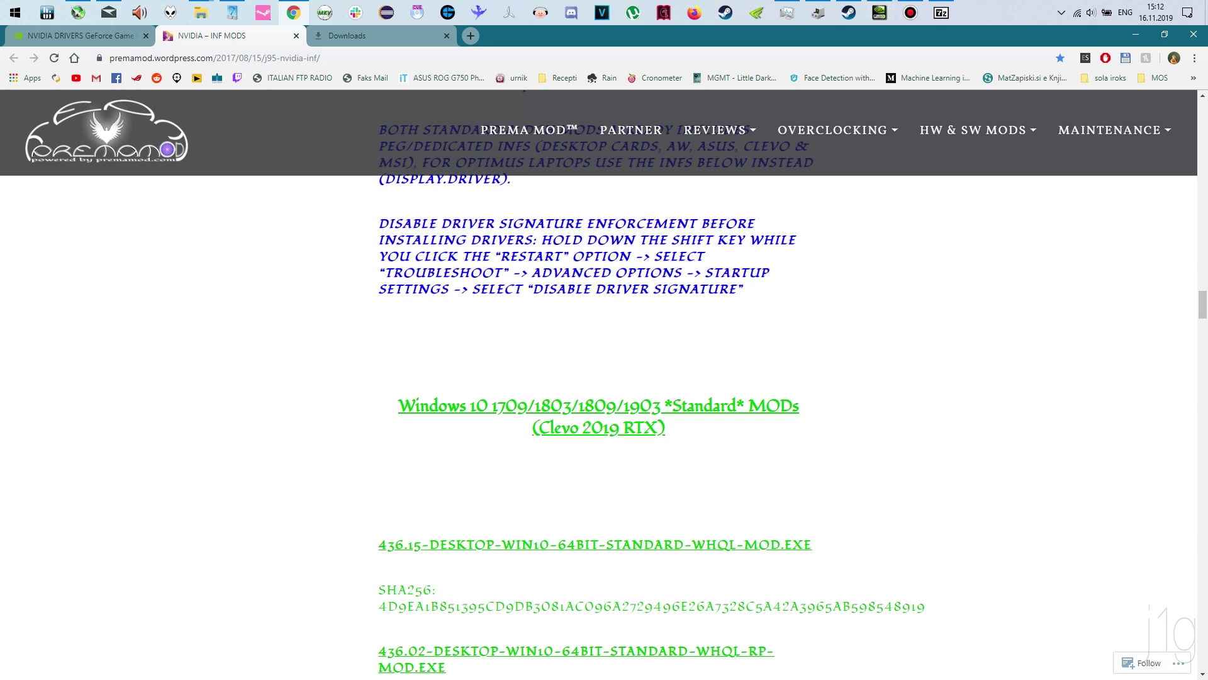
pyautogui.click(910, 12)
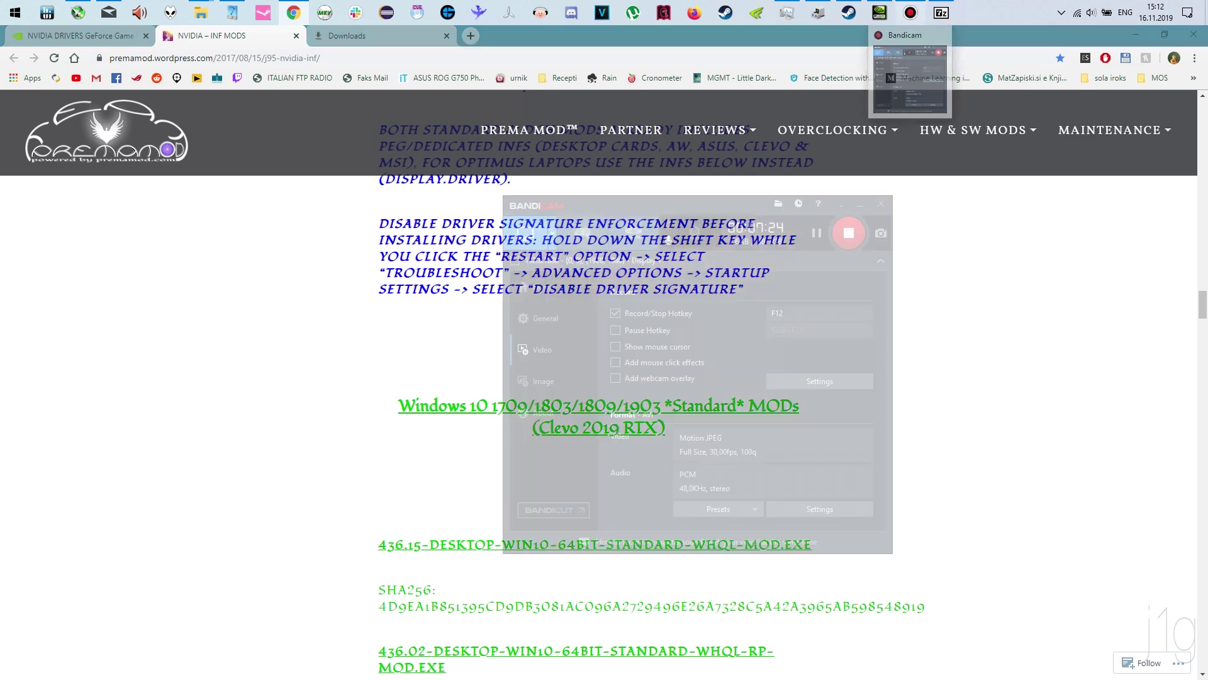